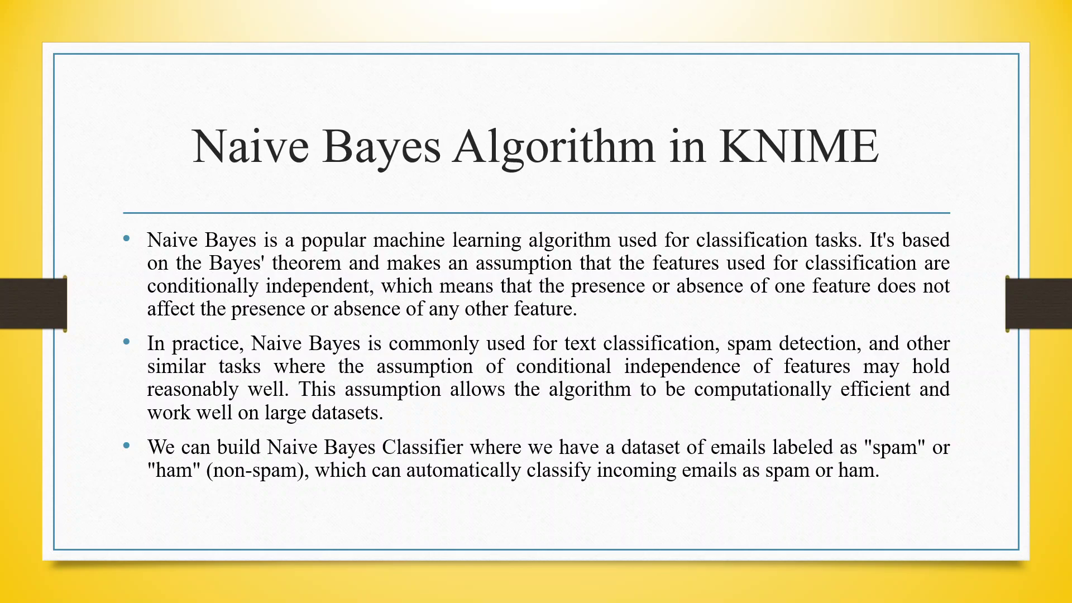
End the slideshow so the deck is in normal editing view at slide 2, 'Naive Bayes Algorithm in KNIME'
{"action": "key", "text": "Escape"}
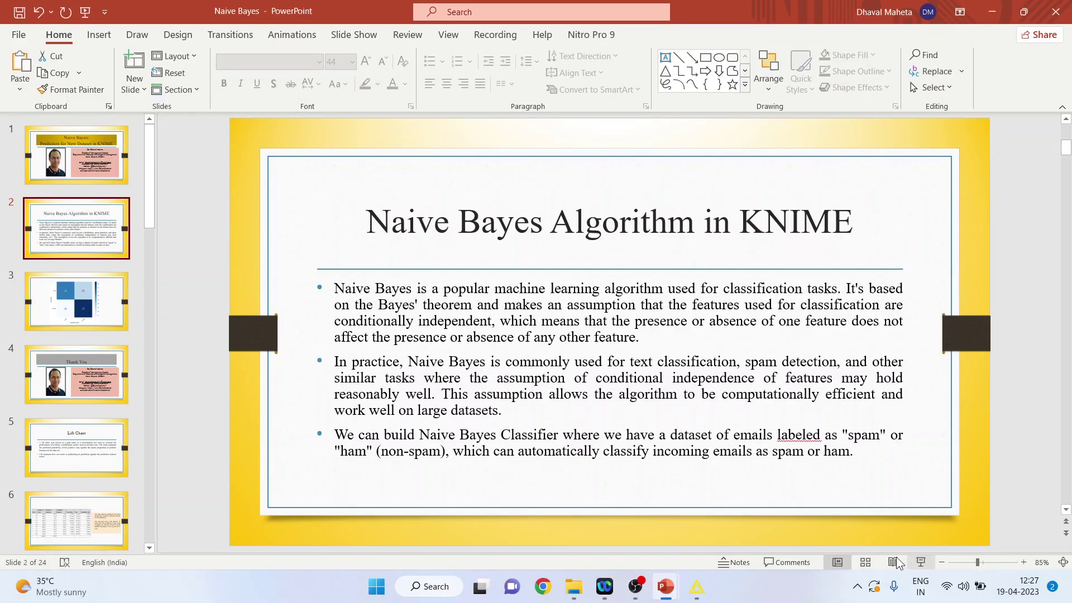
In KNIME, add a CSV Reader node from IO > Read at the canvas's upper left
{"action": "left_click", "coordinate": [693, 586]}
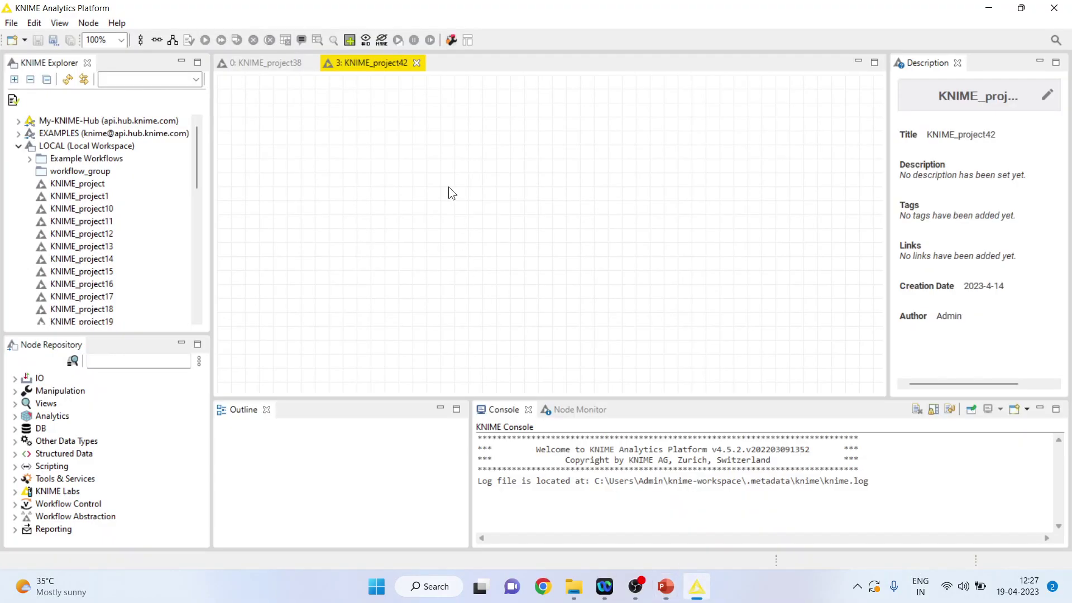
{"action": "left_click", "coordinate": [15, 378]}
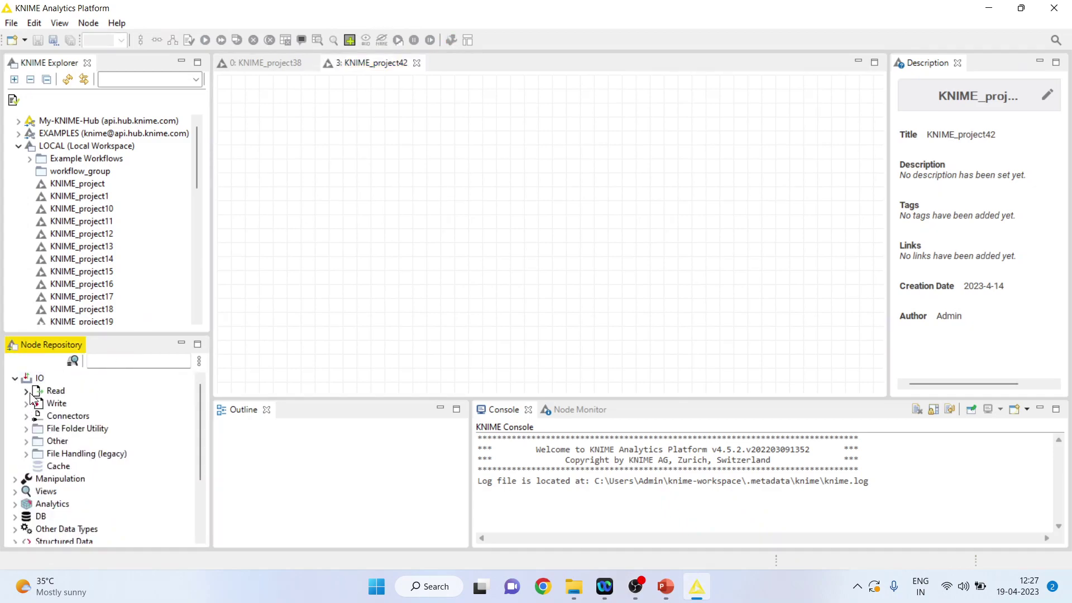
{"action": "left_click", "coordinate": [26, 391]}
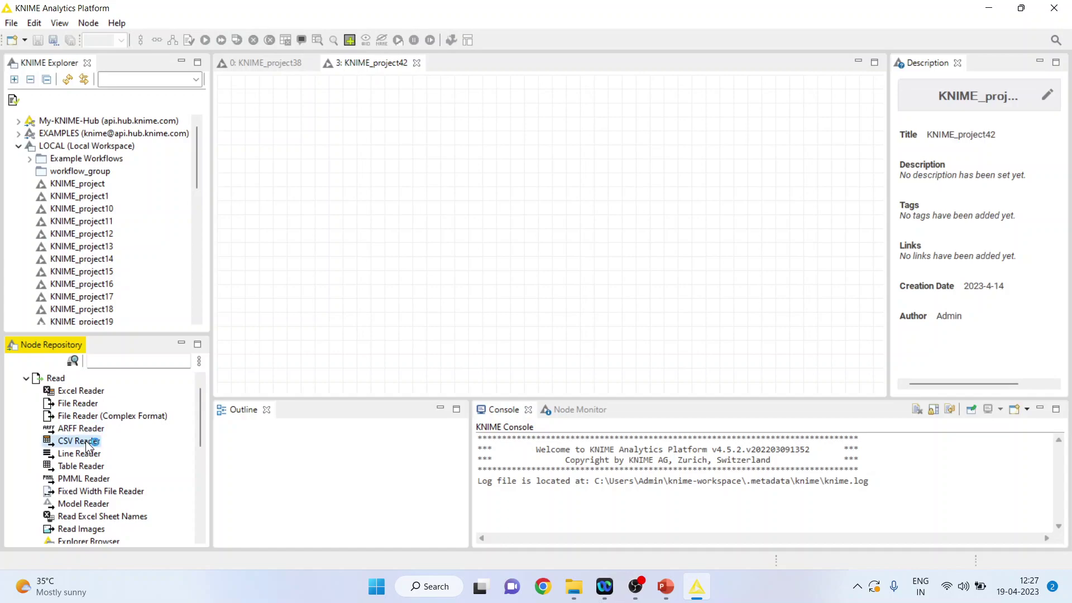
{"action": "double_click", "coordinate": [79, 441]}
{"action": "left_click_drag", "start_coordinate": [399, 182], "coordinate": [314, 150]}
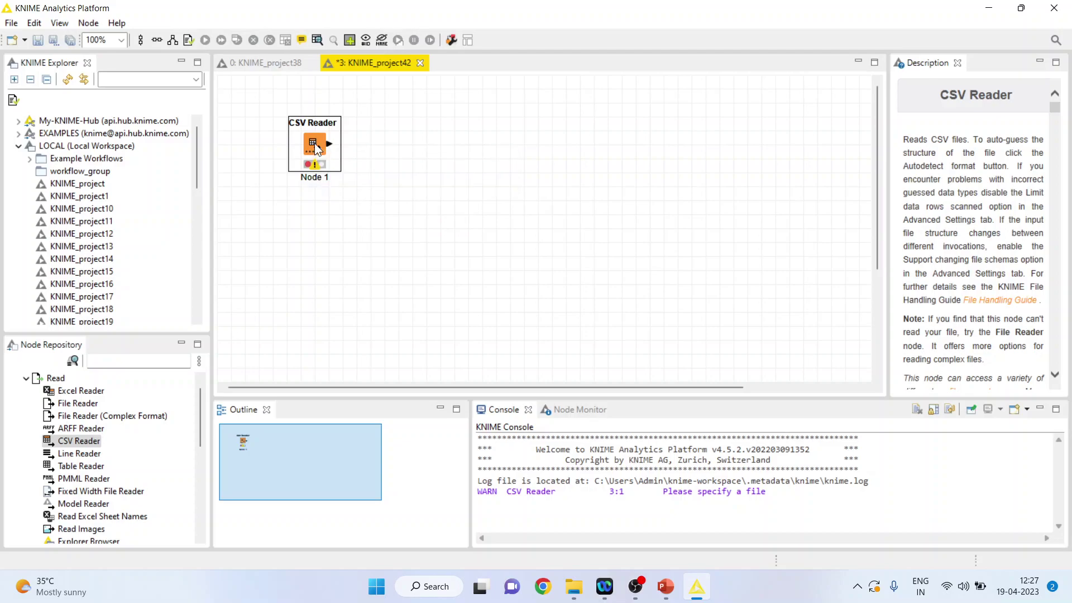
Set the CSV Reader to read D:\...\Knime\Data\heart1.csv
{"action": "double_click", "coordinate": [314, 145]}
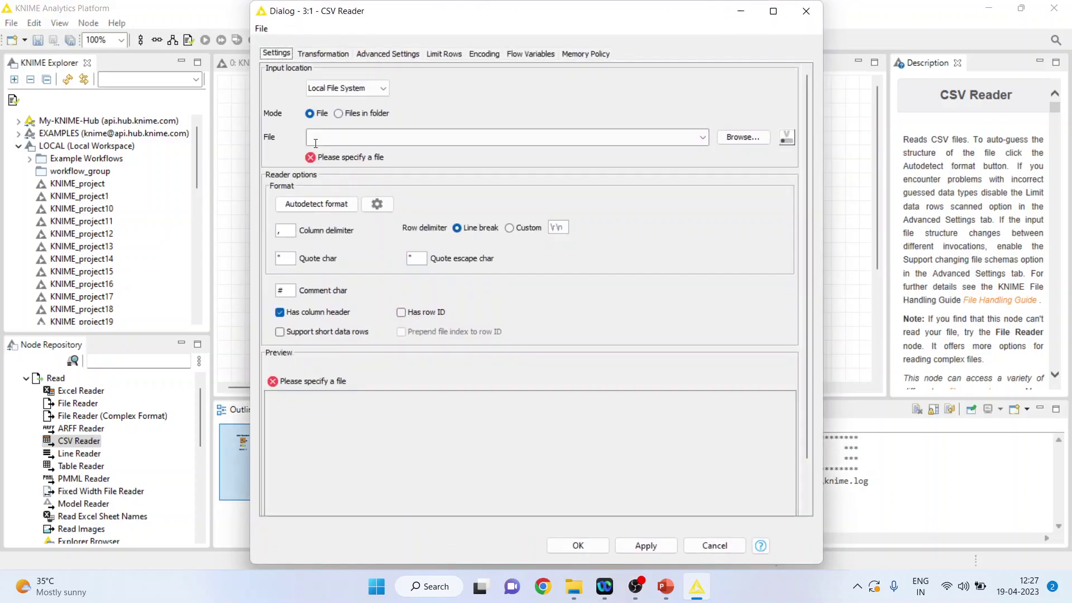
{"action": "left_click", "coordinate": [752, 139]}
{"action": "left_click", "coordinate": [616, 35]}
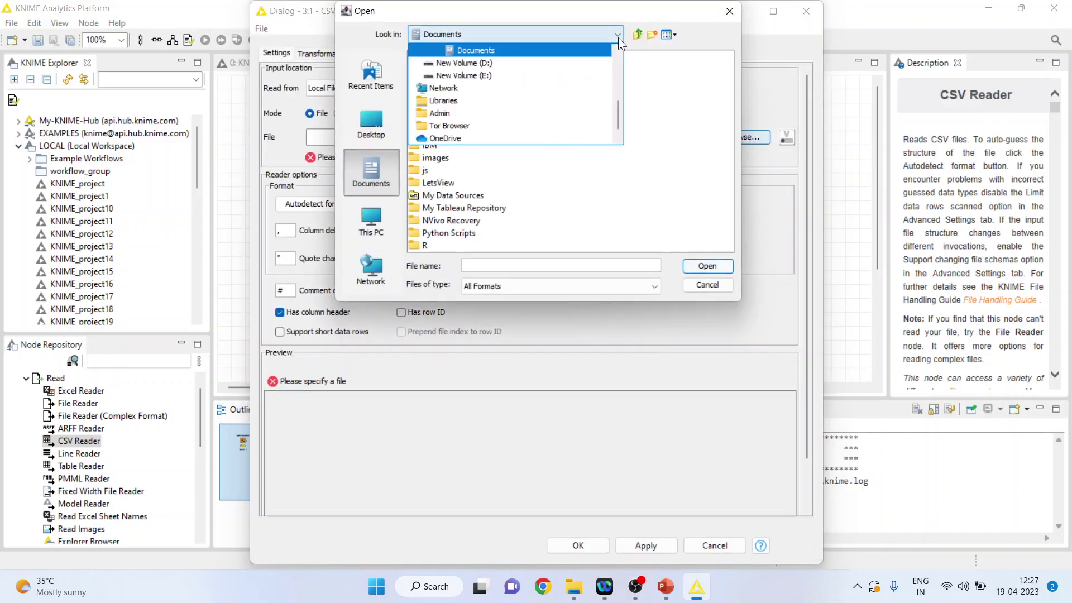
{"action": "left_click", "coordinate": [551, 60]}
{"action": "double_click", "coordinate": [451, 82]}
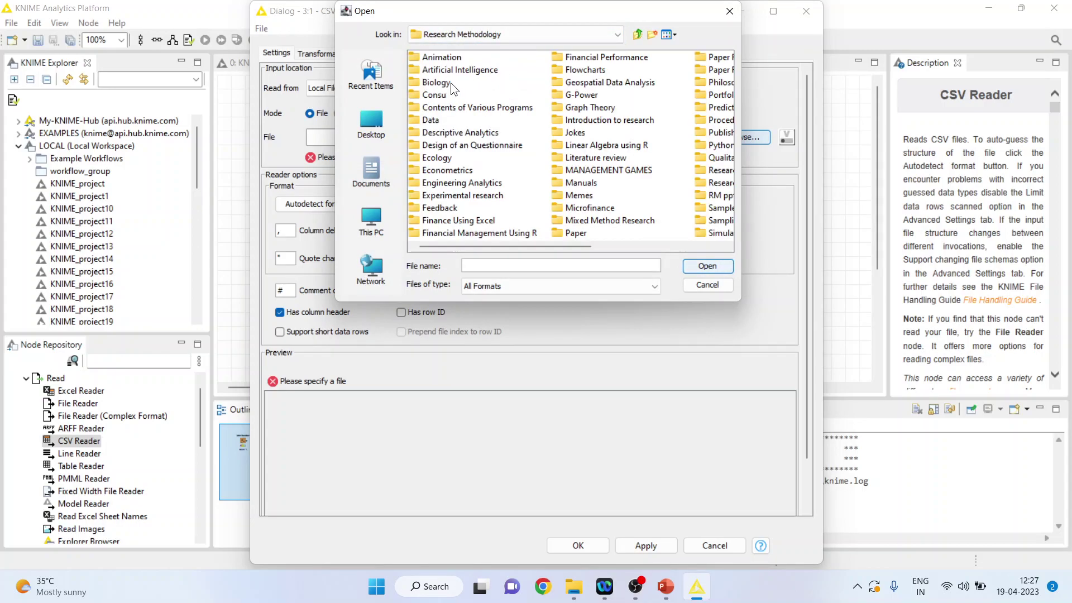
{"action": "left_click", "coordinate": [702, 123]}
{"action": "double_click", "coordinate": [705, 108]}
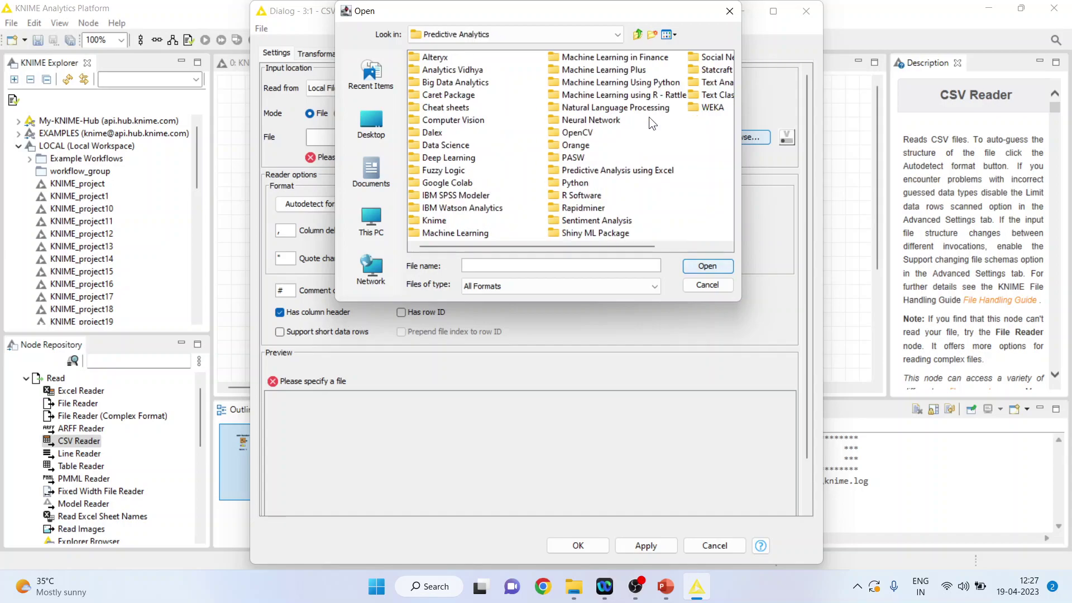
{"action": "double_click", "coordinate": [441, 220]}
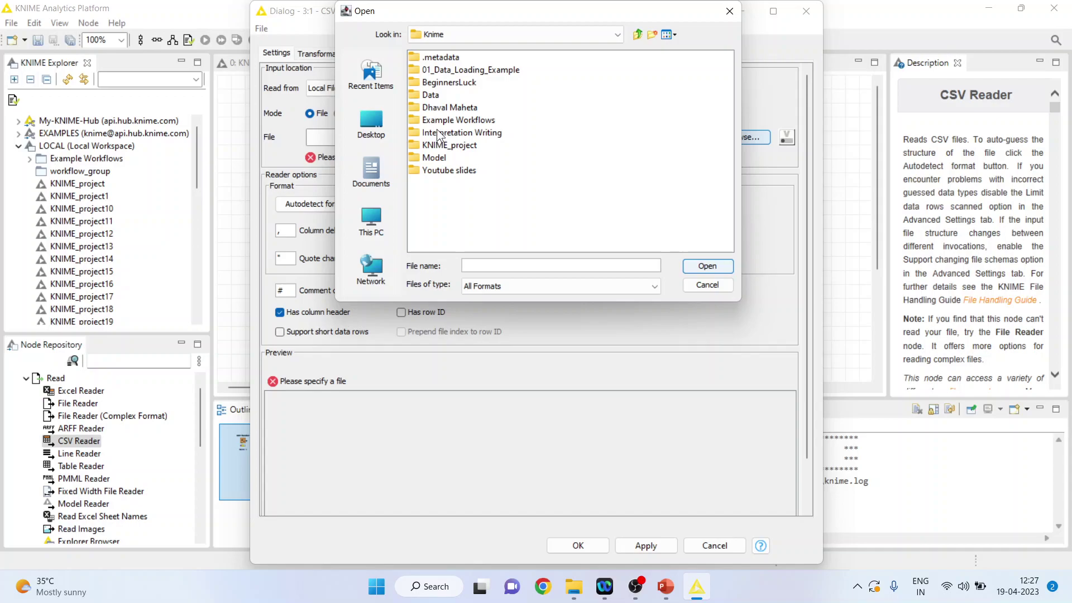
{"action": "double_click", "coordinate": [429, 95]}
{"action": "left_click", "coordinate": [433, 70]}
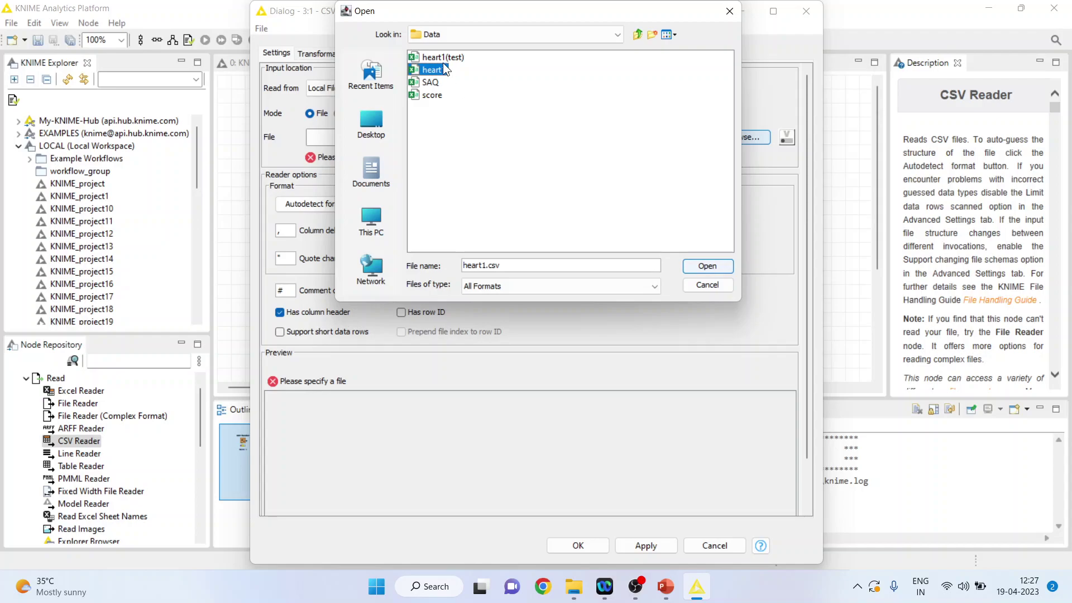
{"action": "left_click", "coordinate": [709, 264]}
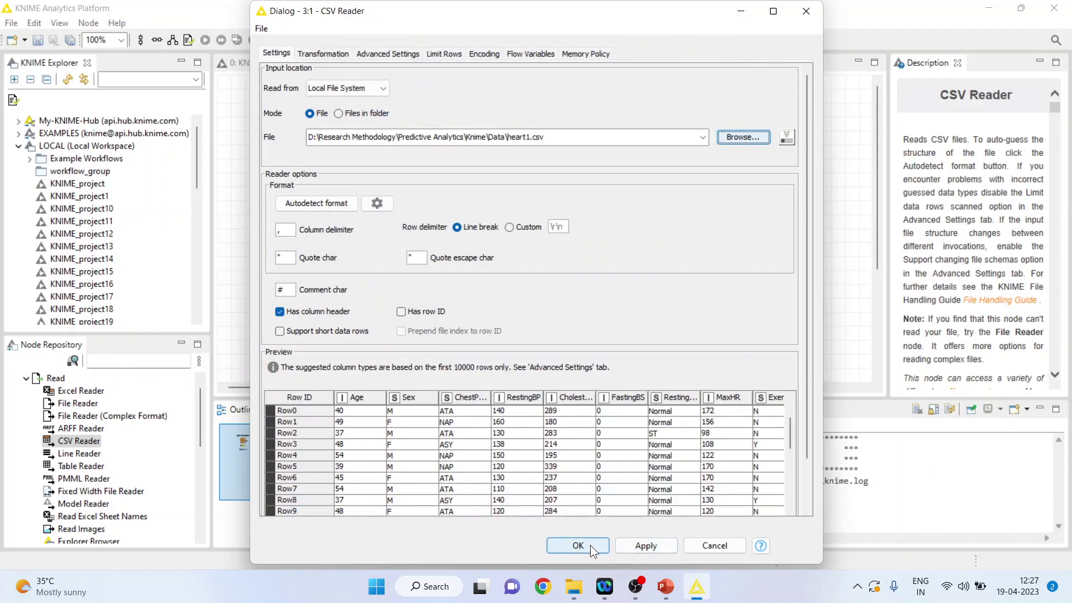
{"action": "left_click", "coordinate": [577, 545]}
Execute the CSV Reader and open its loaded heart data table
{"action": "right_click", "coordinate": [306, 147]}
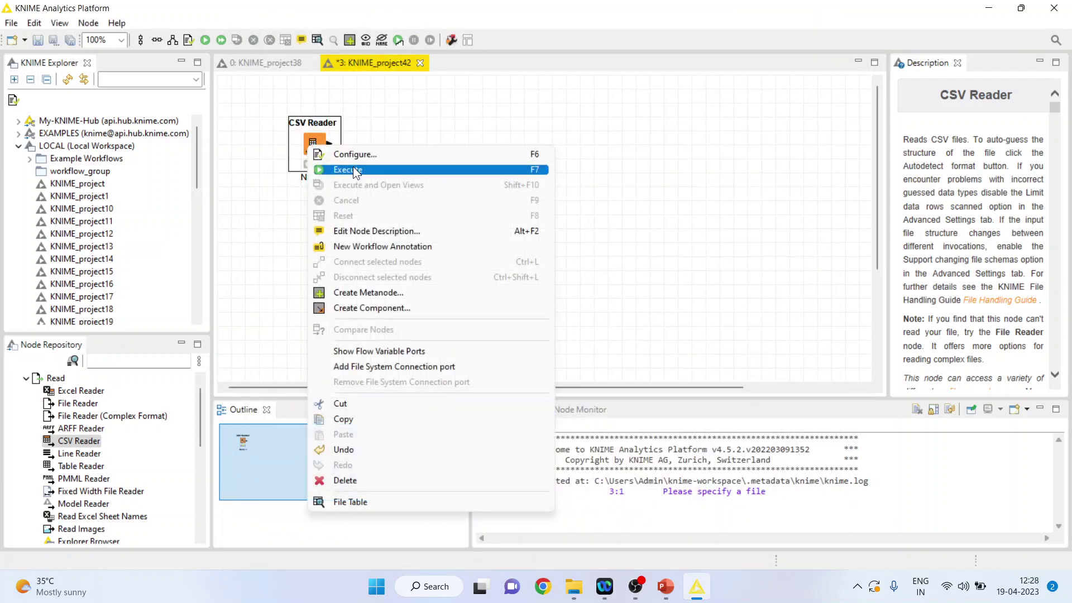
{"action": "left_click", "coordinate": [352, 169]}
{"action": "right_click", "coordinate": [323, 145]}
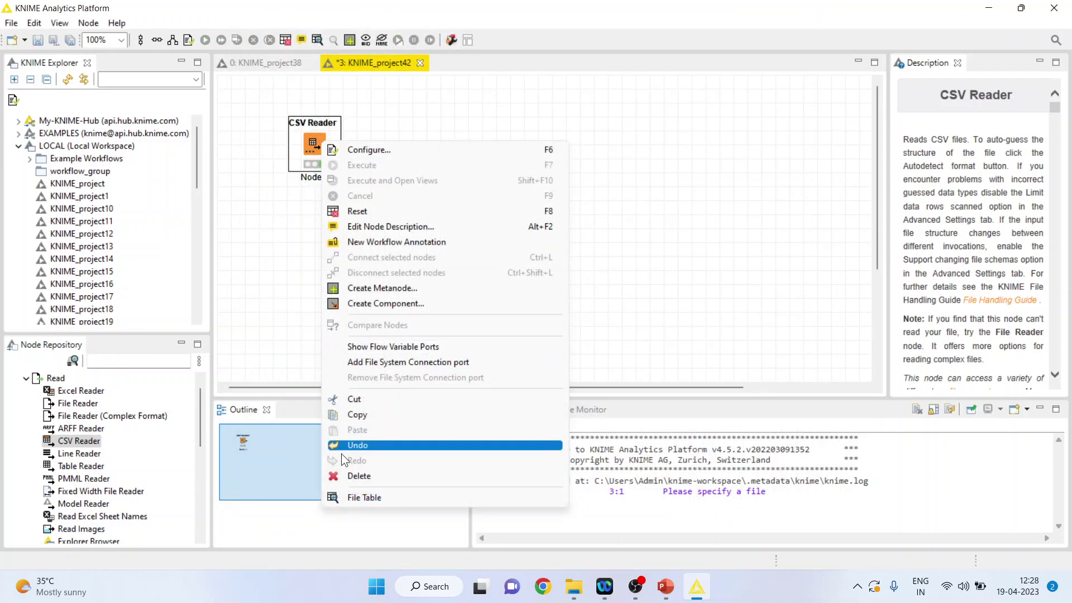
{"action": "left_click", "coordinate": [372, 498]}
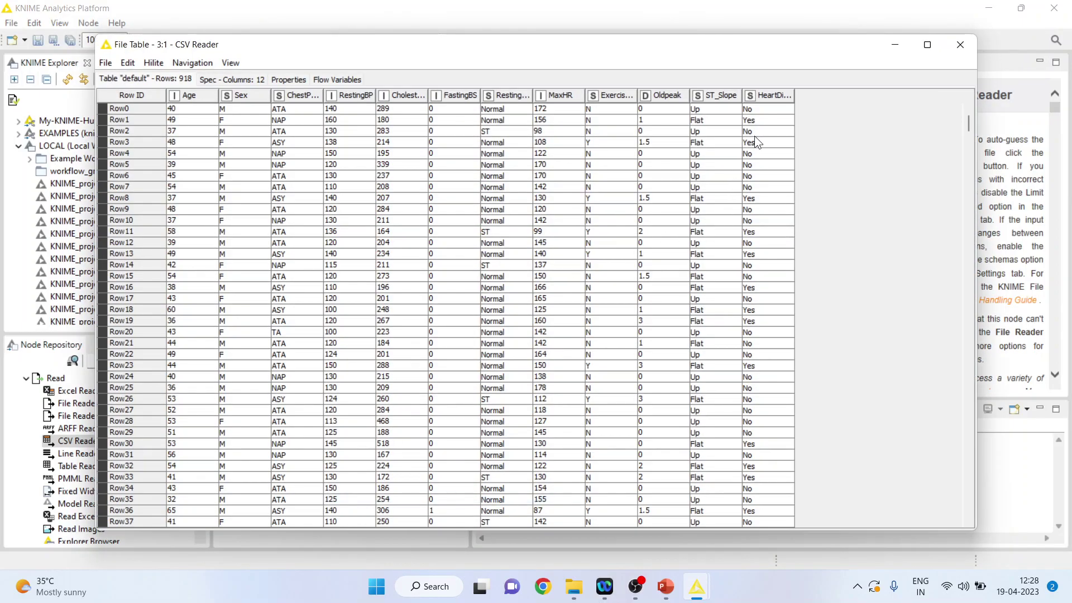
Inspect HeartDisease, Age, RestingBP, Cholesterol and MaxHR values, then search nodes for 'column filter'
{"action": "left_click_drag", "start_coordinate": [759, 116], "coordinate": [762, 336]}
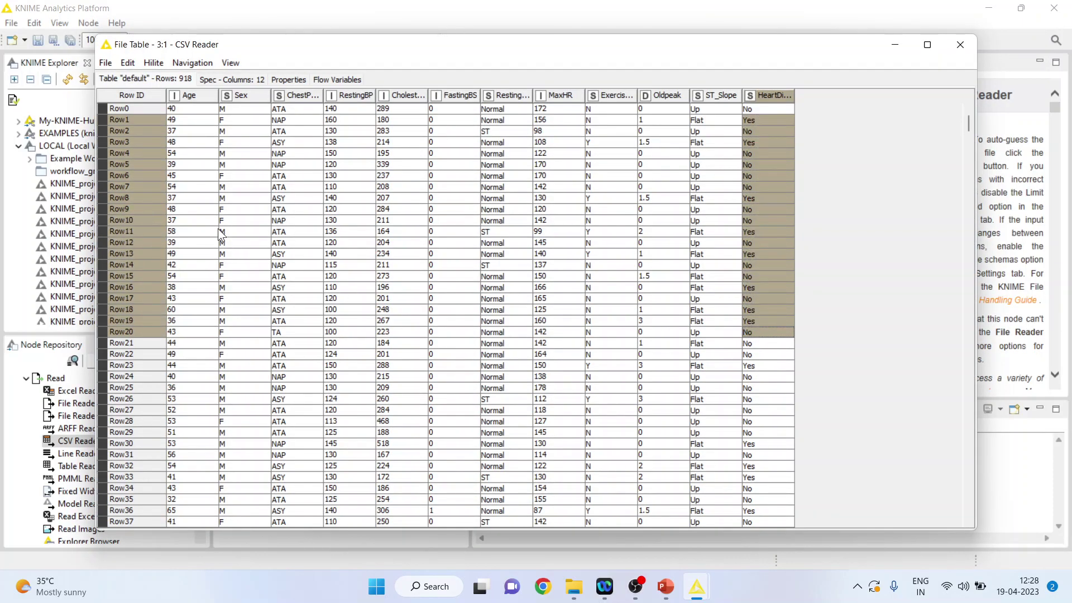
{"action": "left_click_drag", "start_coordinate": [190, 142], "coordinate": [205, 329]}
{"action": "left_click_drag", "start_coordinate": [337, 130], "coordinate": [340, 366]}
{"action": "left_click_drag", "start_coordinate": [397, 131], "coordinate": [400, 367]}
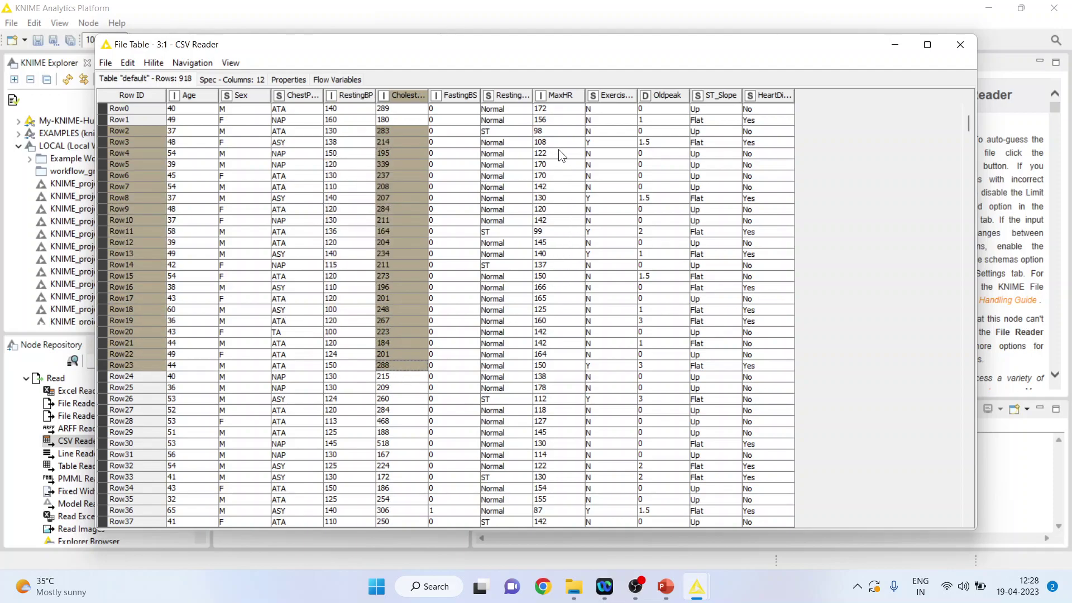
{"action": "left_click_drag", "start_coordinate": [558, 144], "coordinate": [554, 340]}
{"action": "left_click", "coordinate": [949, 46]}
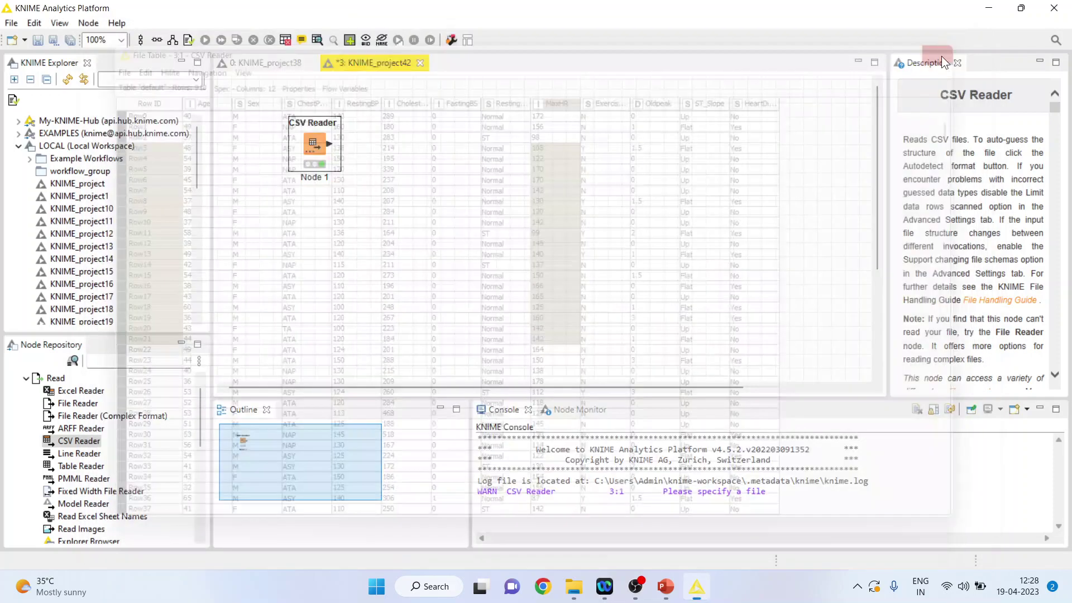
{"action": "left_click", "coordinate": [105, 359]}
{"action": "type", "text": "c"}
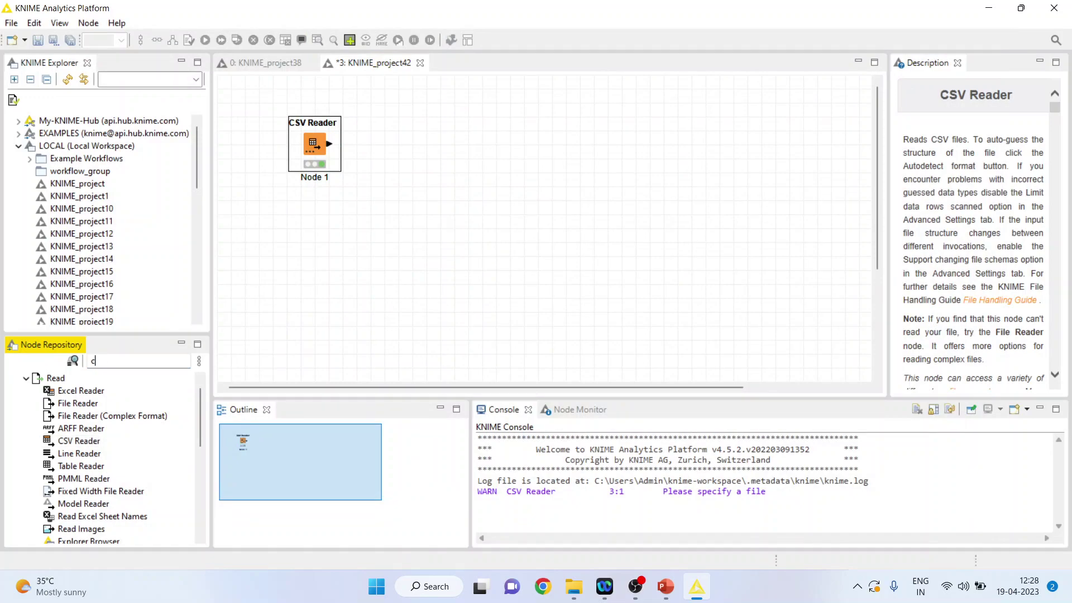
{"action": "type", "text": "olumn filter"}
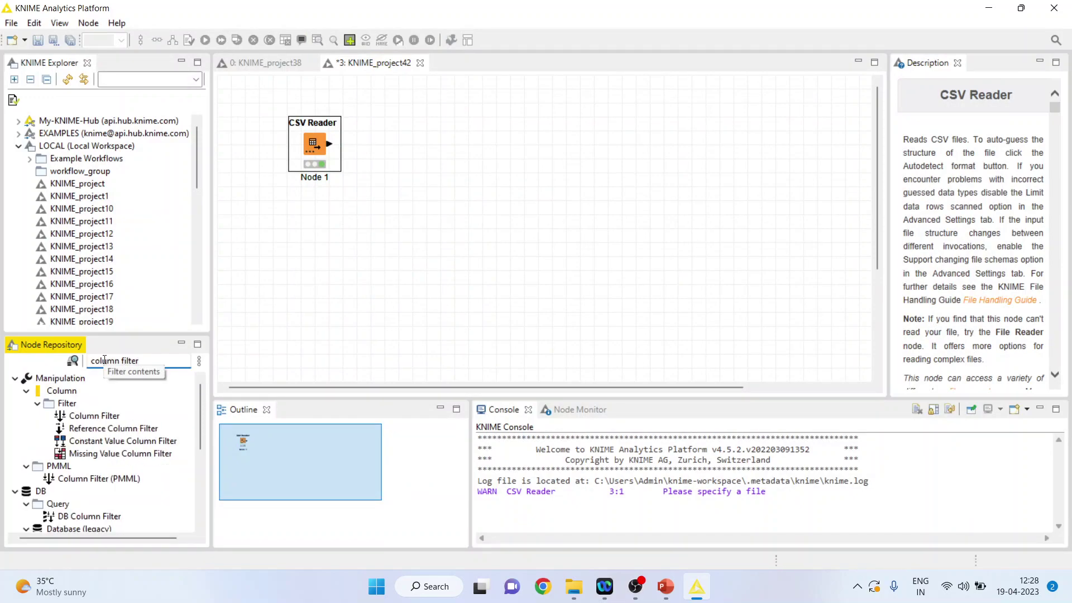
Add a Column Filter node connected to the CSV Reader
{"action": "left_click", "coordinate": [103, 419]}
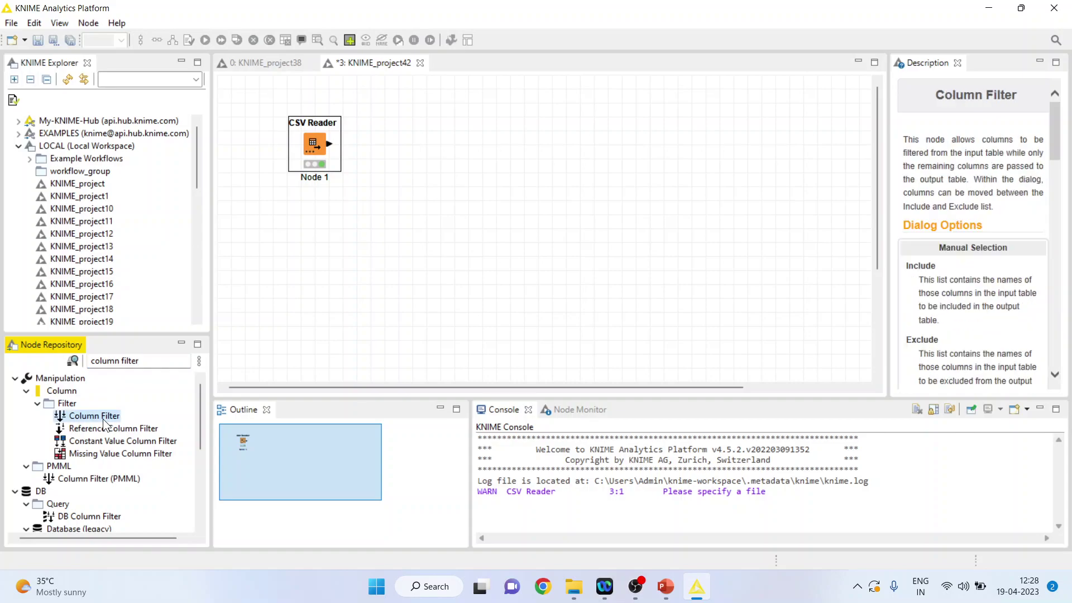
{"action": "double_click", "coordinate": [103, 419]}
{"action": "right_click", "coordinate": [386, 149]}
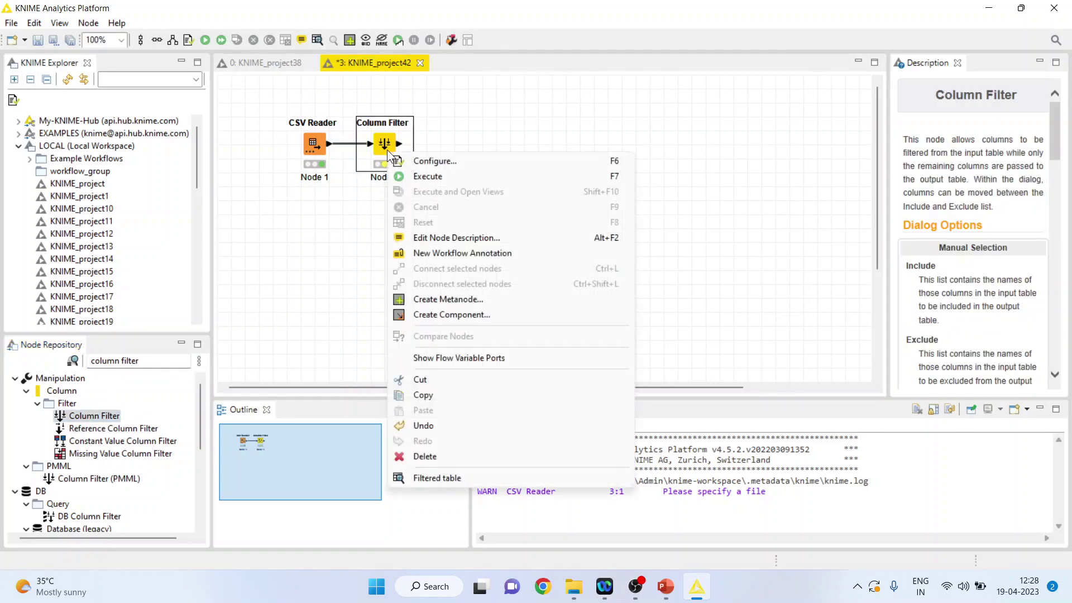
{"action": "left_click", "coordinate": [421, 161]}
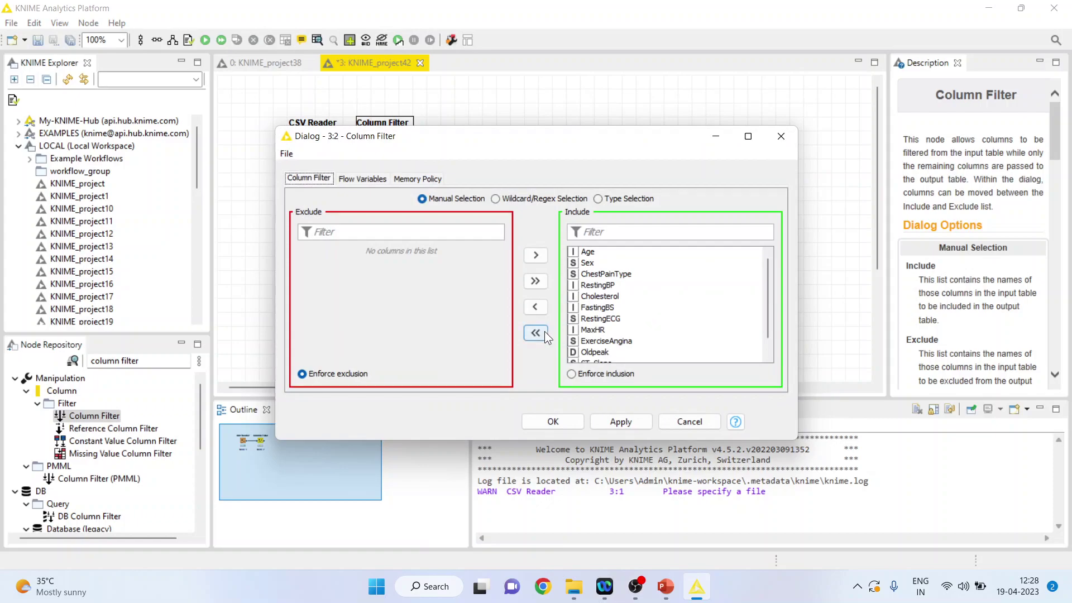
Include only Age, RestingBP, Cholesterol, MaxHR and HeartDisease in the Column Filter
{"action": "left_click", "coordinate": [544, 331]}
{"action": "left_click", "coordinate": [321, 251]}
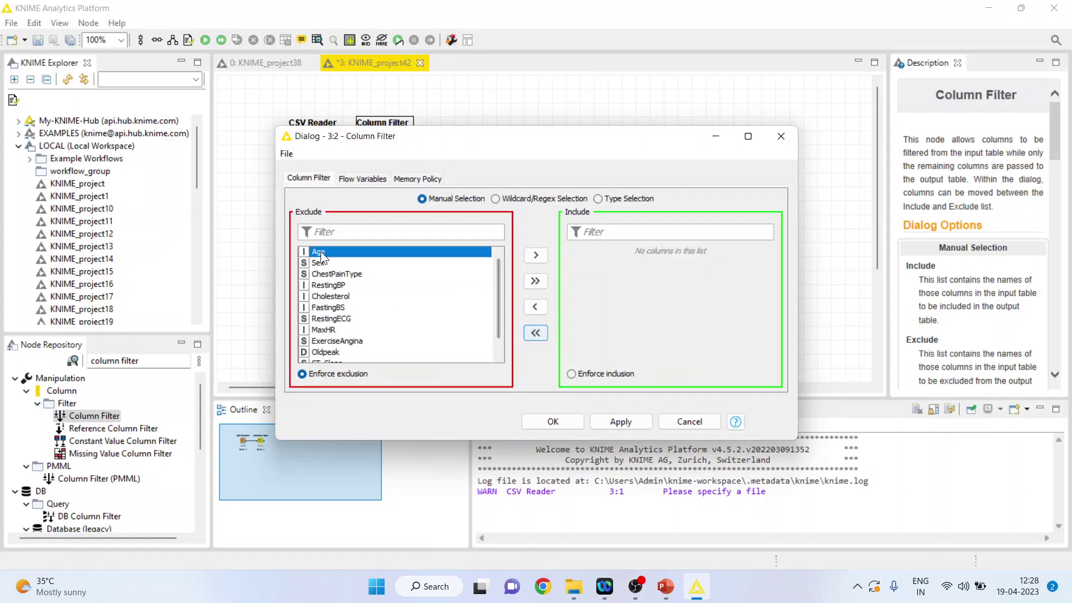
{"action": "left_click", "coordinate": [534, 256]}
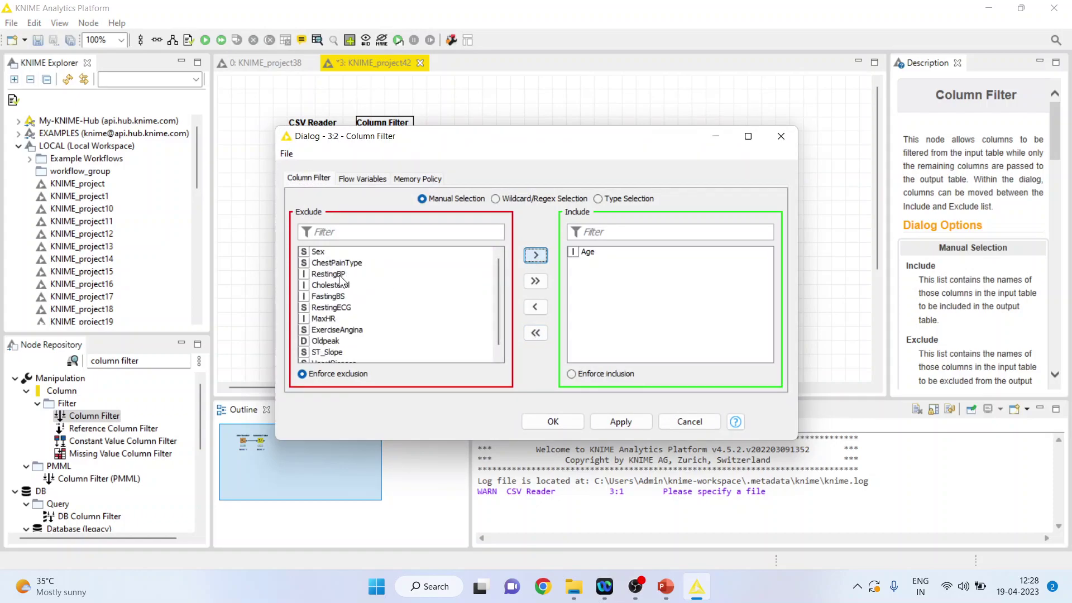
{"action": "left_click", "coordinate": [340, 276]}
{"action": "left_click", "coordinate": [536, 254]}
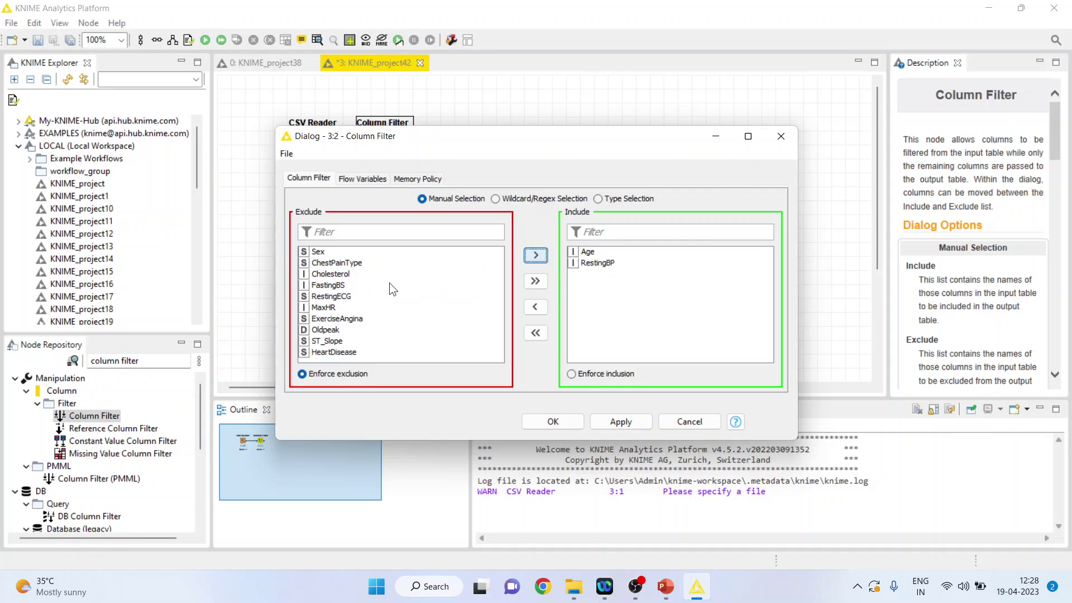
{"action": "left_click", "coordinate": [340, 275]}
{"action": "left_click", "coordinate": [537, 256]}
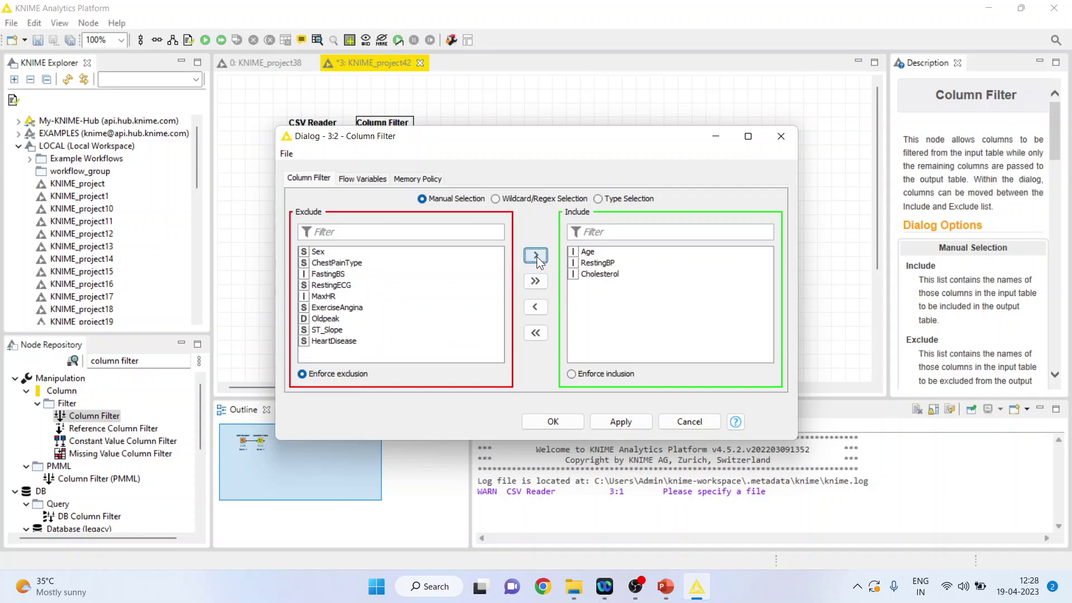
{"action": "left_click", "coordinate": [332, 296]}
{"action": "left_click", "coordinate": [533, 256]}
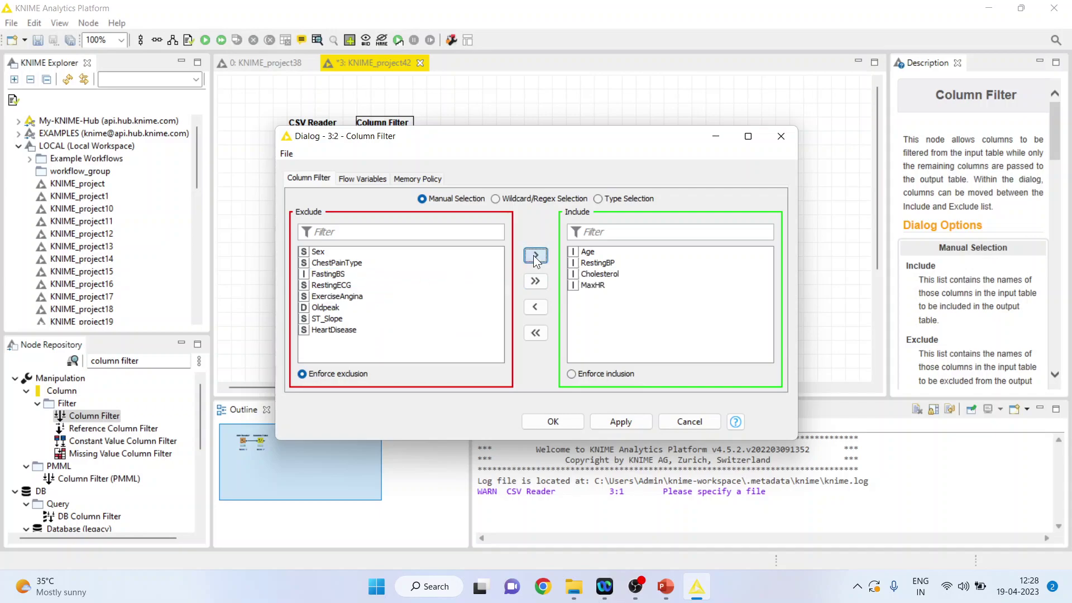
{"action": "left_click", "coordinate": [350, 330]}
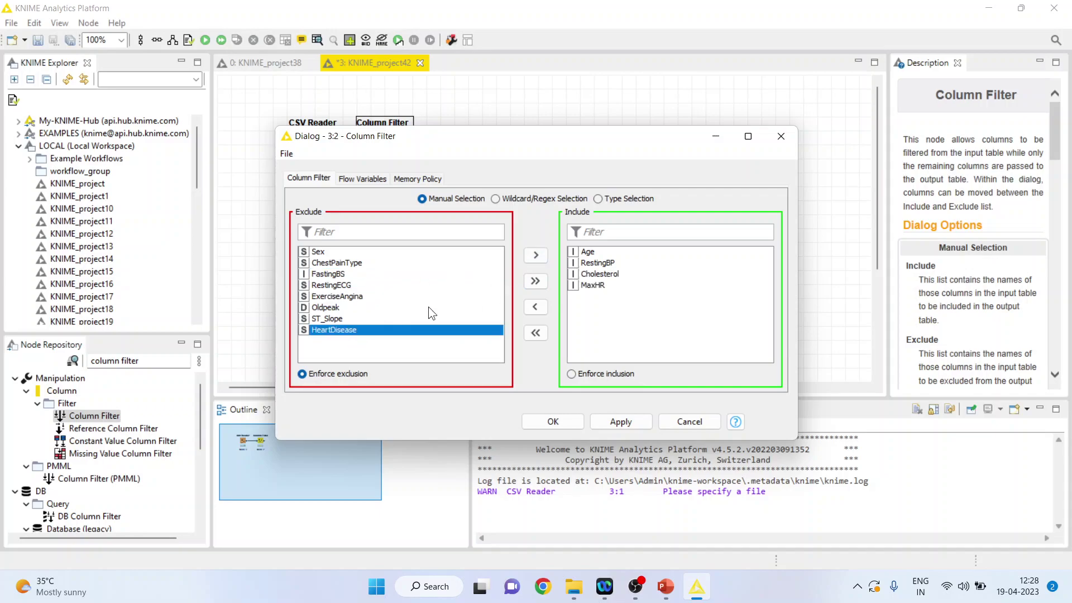
{"action": "left_click", "coordinate": [536, 258]}
{"action": "left_click", "coordinate": [559, 421]}
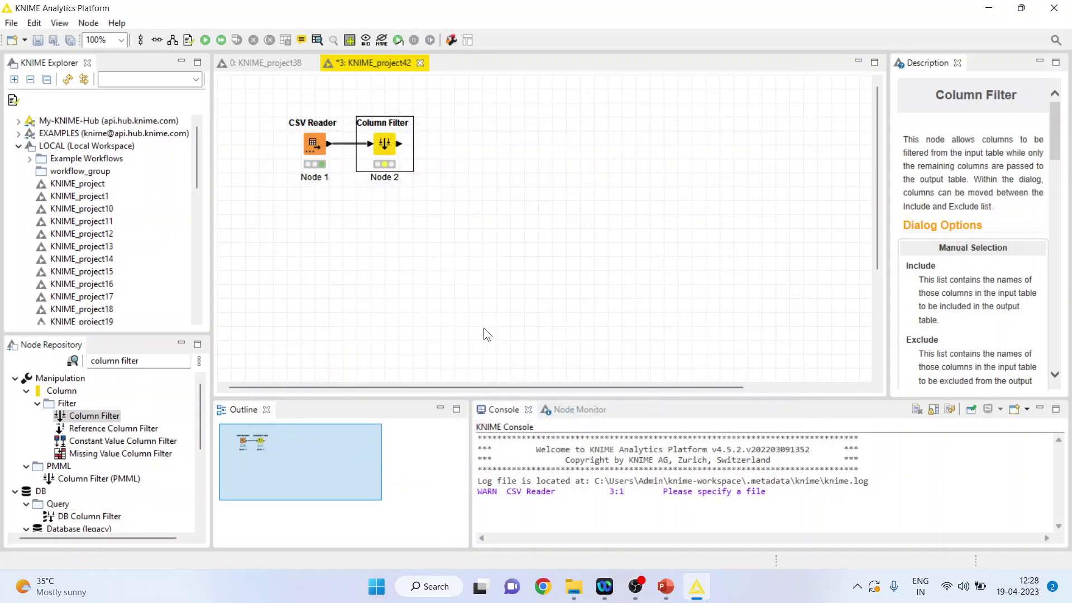
Execute the Column Filter and check its filtered 918-row, five-column table
{"action": "right_click", "coordinate": [381, 152]}
{"action": "left_click", "coordinate": [432, 173]}
{"action": "right_click", "coordinate": [389, 151]}
{"action": "left_click", "coordinate": [442, 477]}
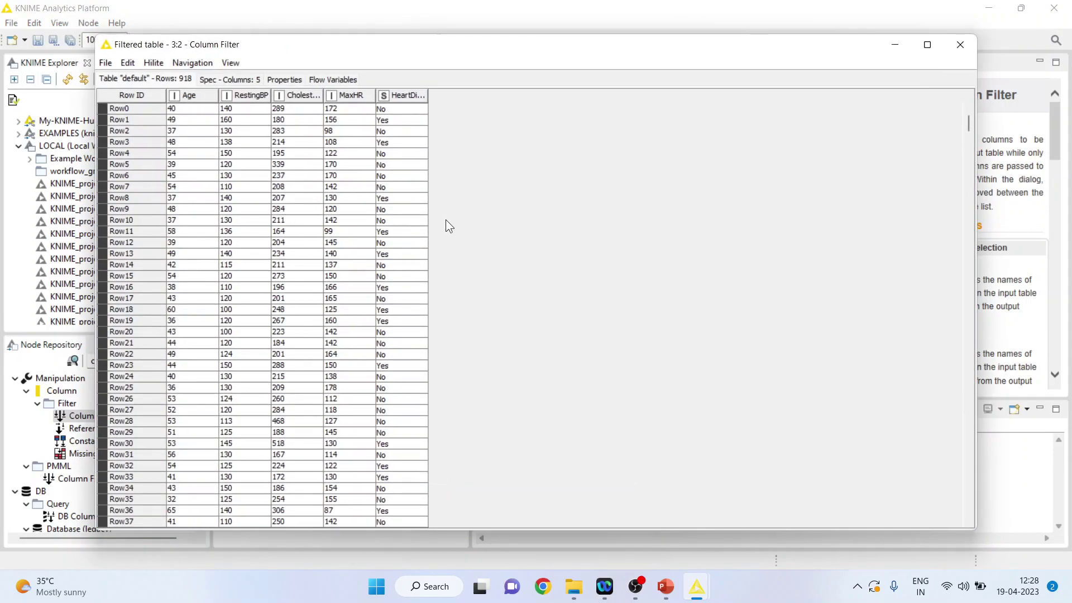
{"action": "left_click", "coordinate": [956, 48]}
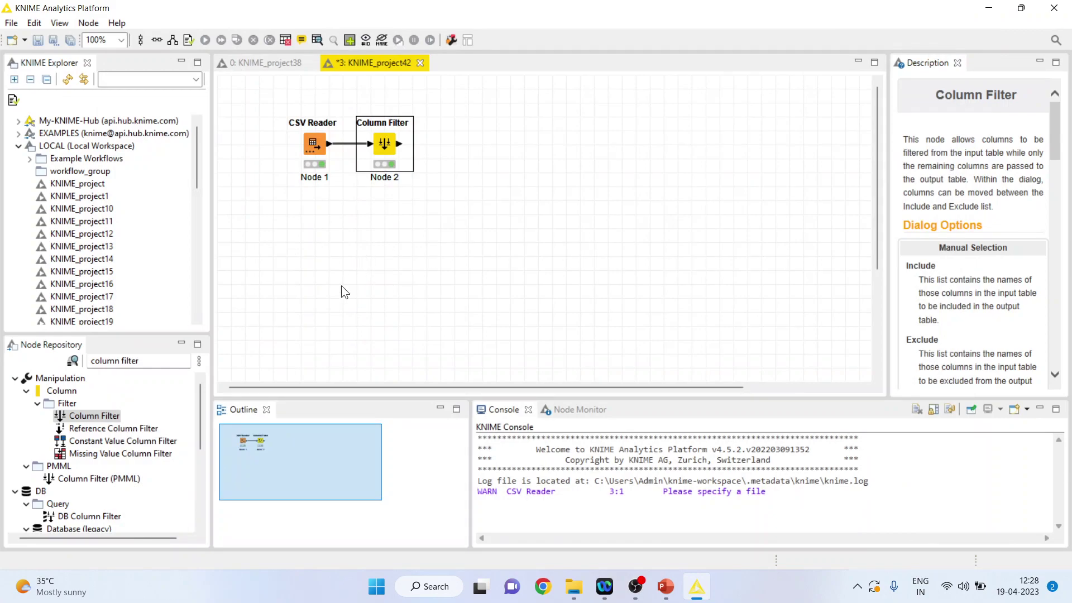
{"action": "left_click", "coordinate": [138, 361]}
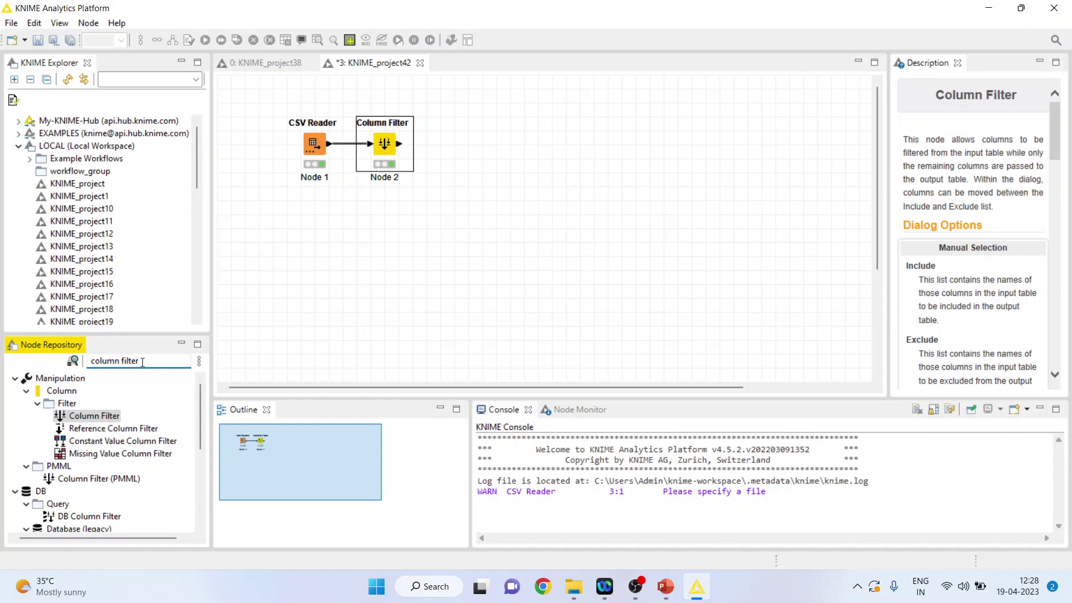
Search for 'partitionin' and add a Partitioning node after the Column Filter
{"action": "key", "text": "BackSpace"}
{"action": "key", "text": "BackSpace"}
{"action": "key", "text": "BackSpace"}
{"action": "key", "text": "BackSpace"}
{"action": "key", "text": "BackSpace"}
{"action": "key", "text": "BackSpace"}
{"action": "key", "text": "BackSpace"}
{"action": "key", "text": "BackSpace"}
{"action": "key", "text": "BackSpace"}
{"action": "key", "text": "BackSpace"}
{"action": "key", "text": "BackSpace"}
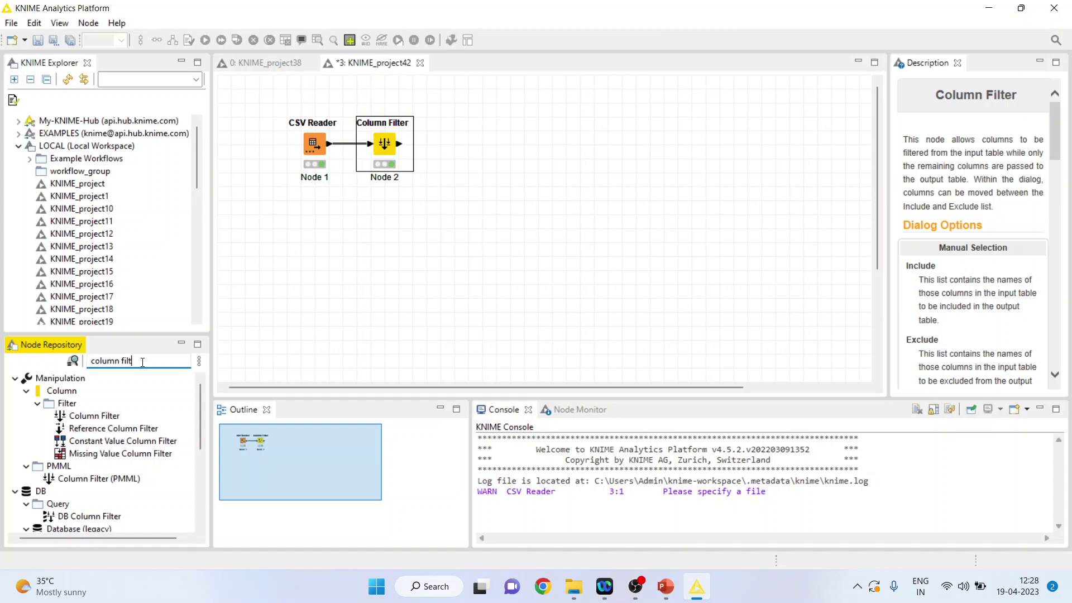
{"action": "key", "text": "BackSpace"}
{"action": "key", "text": "BackSpace"}
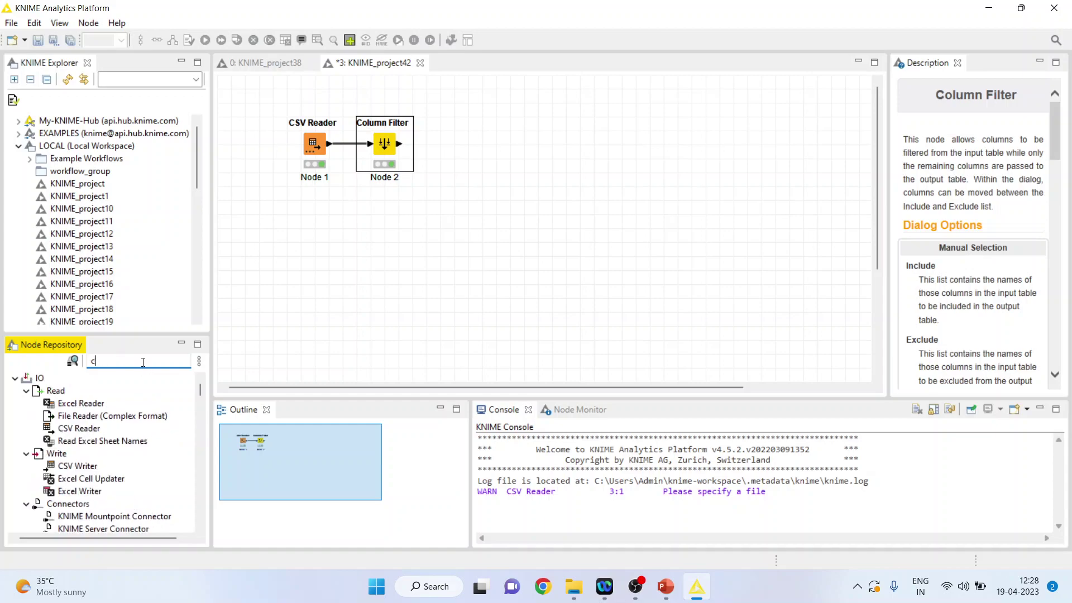
{"action": "type", "text": "parti"}
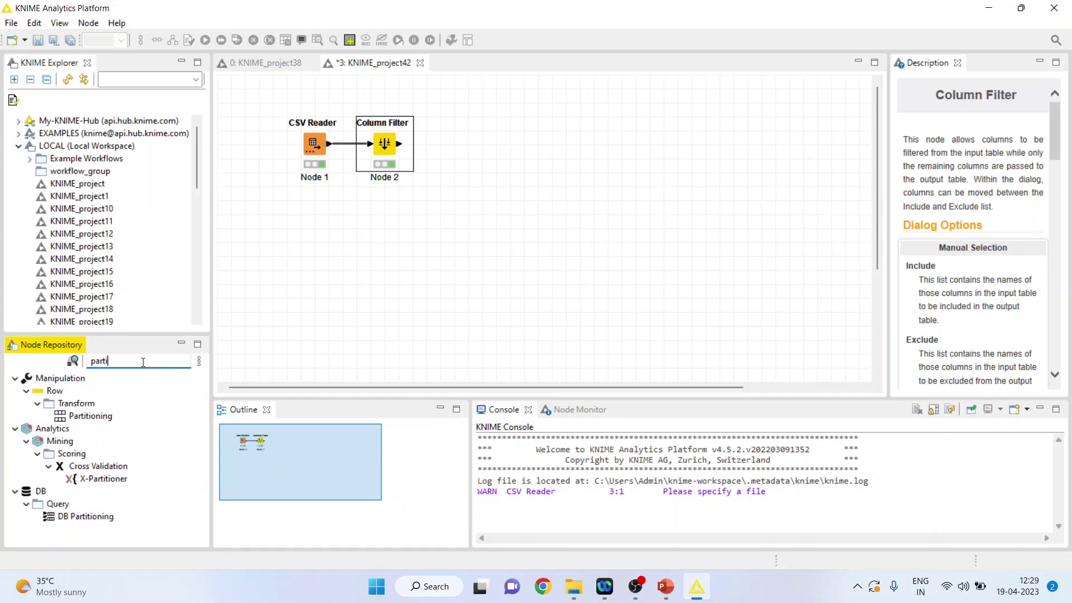
{"action": "type", "text": "tionin"}
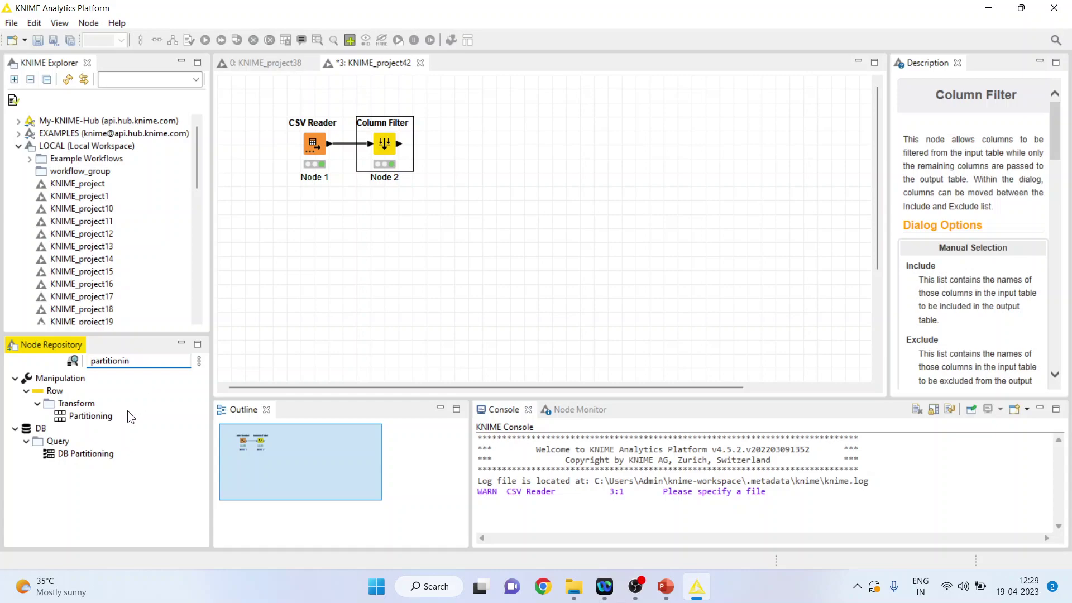
{"action": "double_click", "coordinate": [105, 416]}
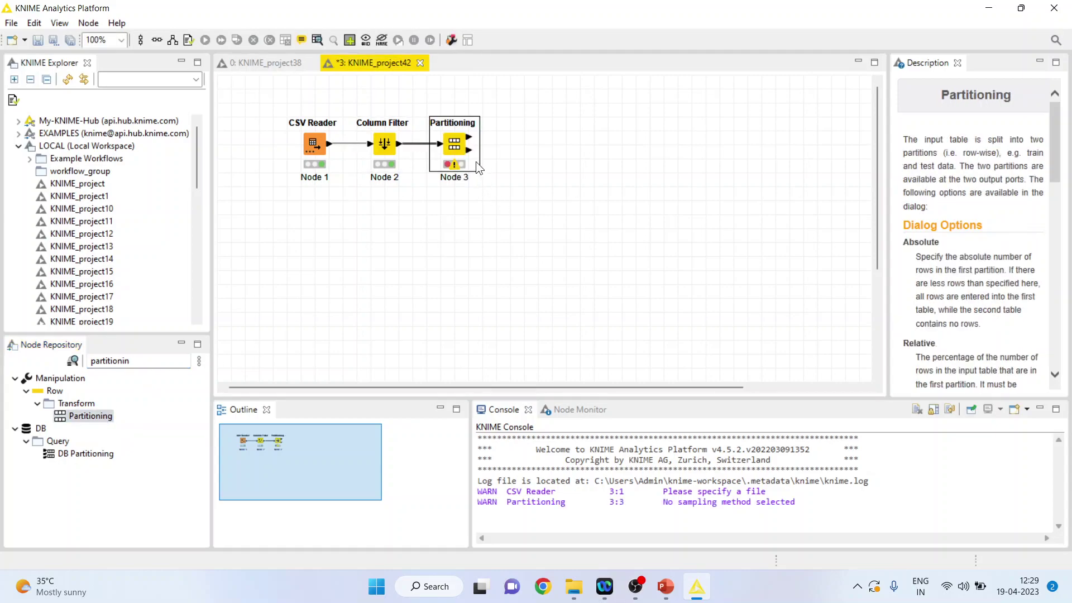
Configure Partitioning to use stratified sampling on HeartDisease
{"action": "right_click", "coordinate": [463, 150]}
{"action": "left_click", "coordinate": [497, 159]}
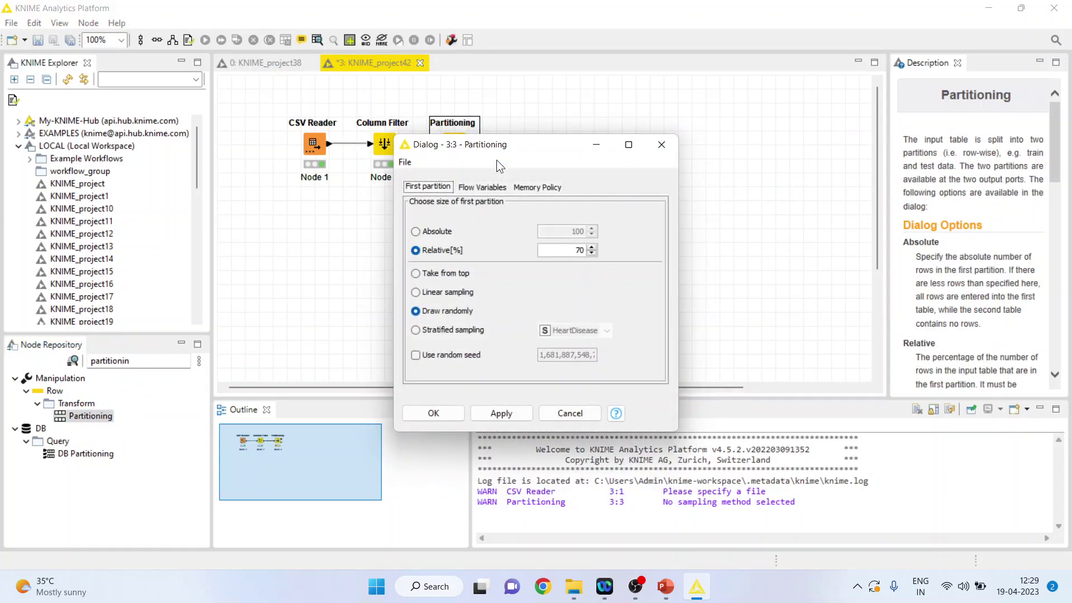
{"action": "left_click", "coordinate": [416, 330]}
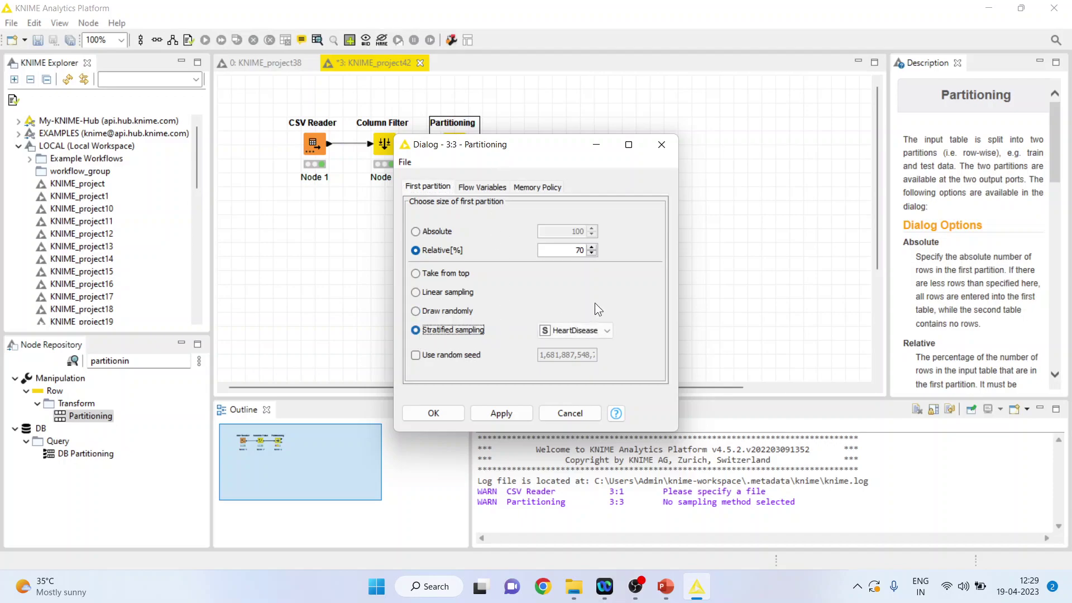
{"action": "double_click", "coordinate": [592, 246]}
{"action": "left_click", "coordinate": [449, 413]}
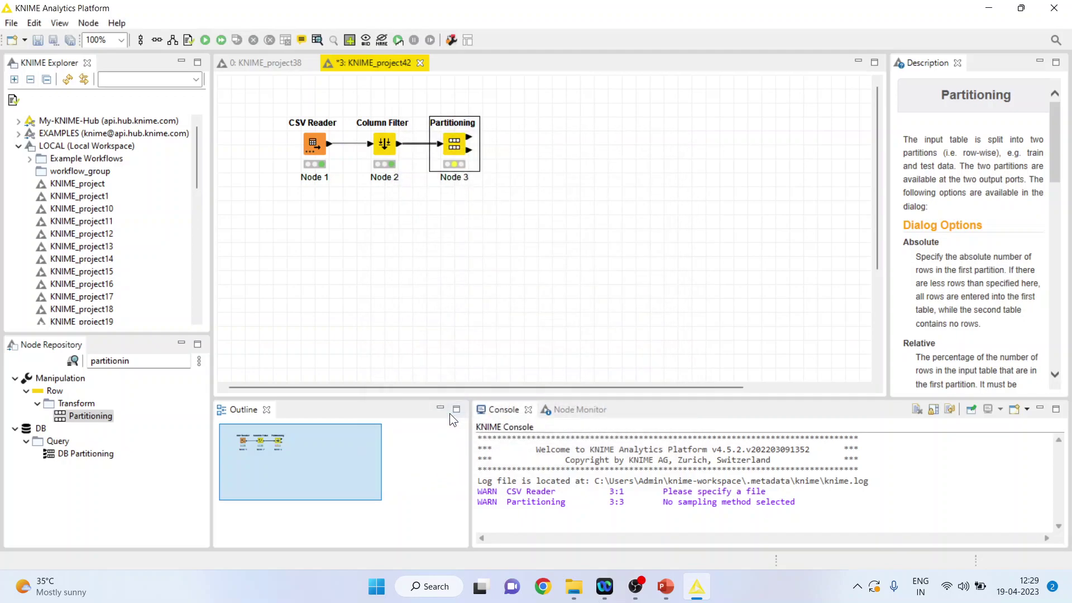
Execute Partitioning and review both outputs: 734 and 184 rows
{"action": "right_click", "coordinate": [457, 156]}
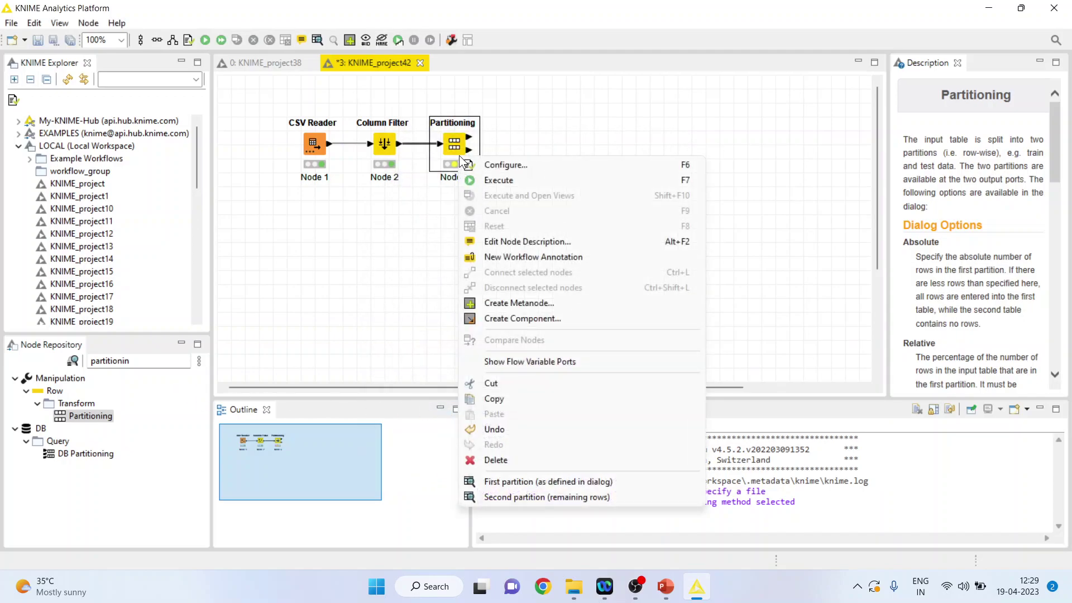
{"action": "left_click", "coordinate": [499, 179]}
{"action": "right_click", "coordinate": [458, 151]}
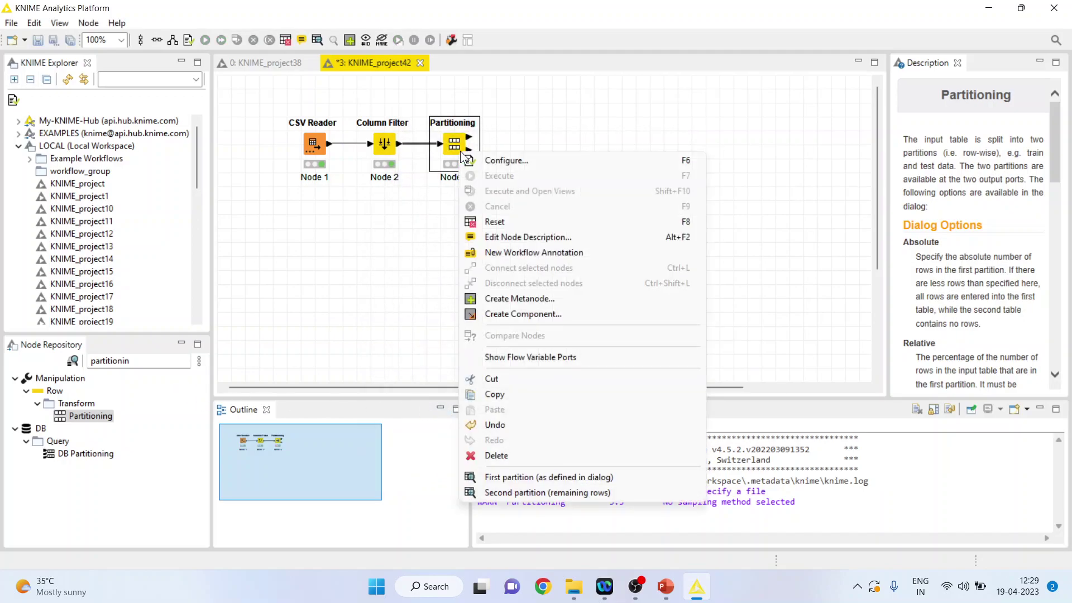
{"action": "left_click", "coordinate": [531, 478]}
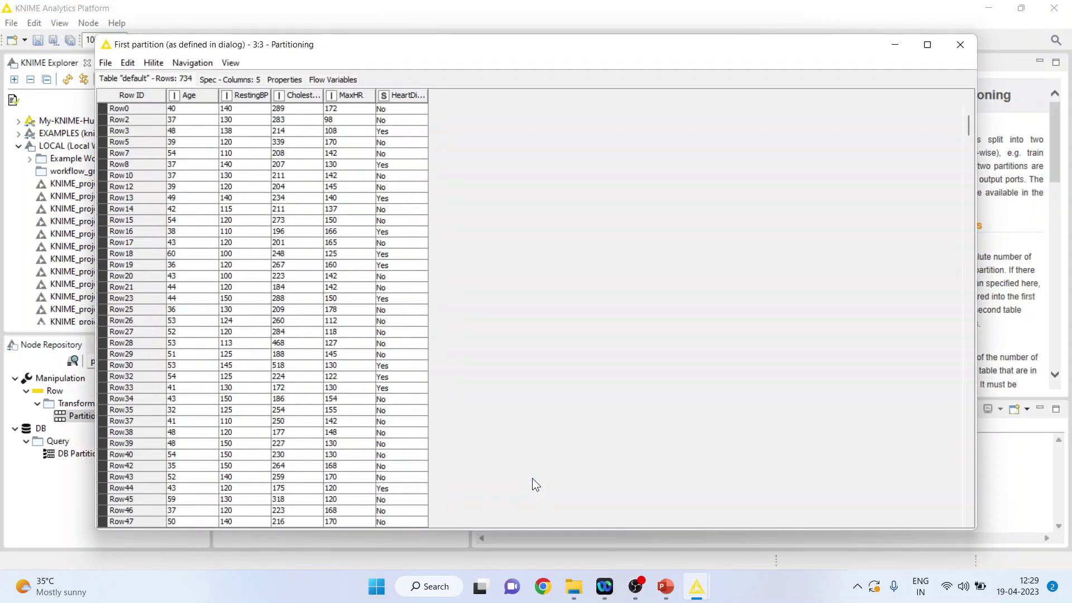
{"action": "left_click", "coordinate": [958, 44]}
{"action": "right_click", "coordinate": [454, 148]}
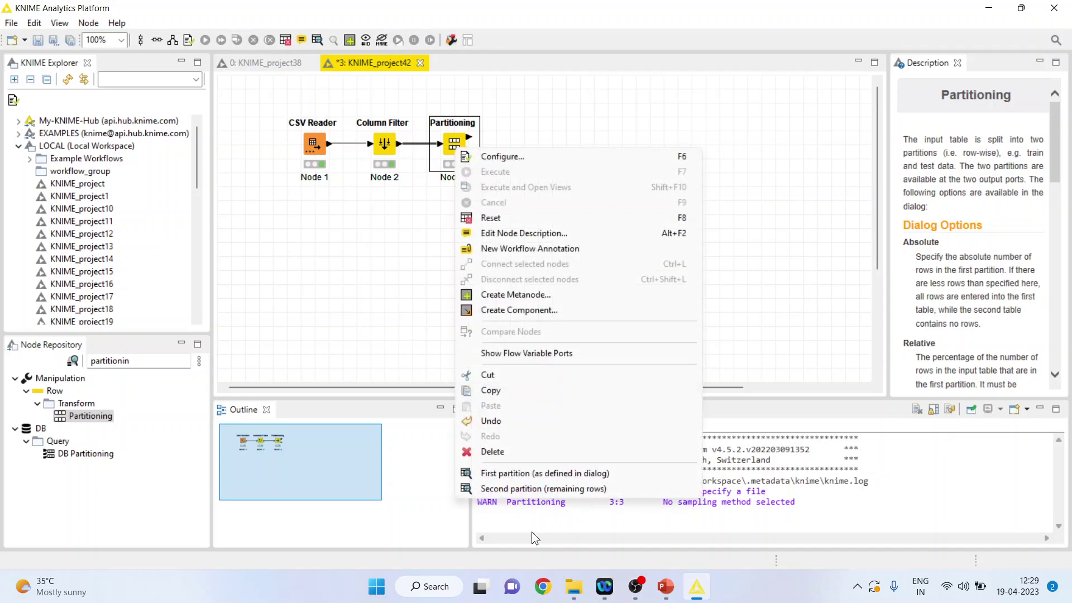
{"action": "left_click", "coordinate": [523, 491]}
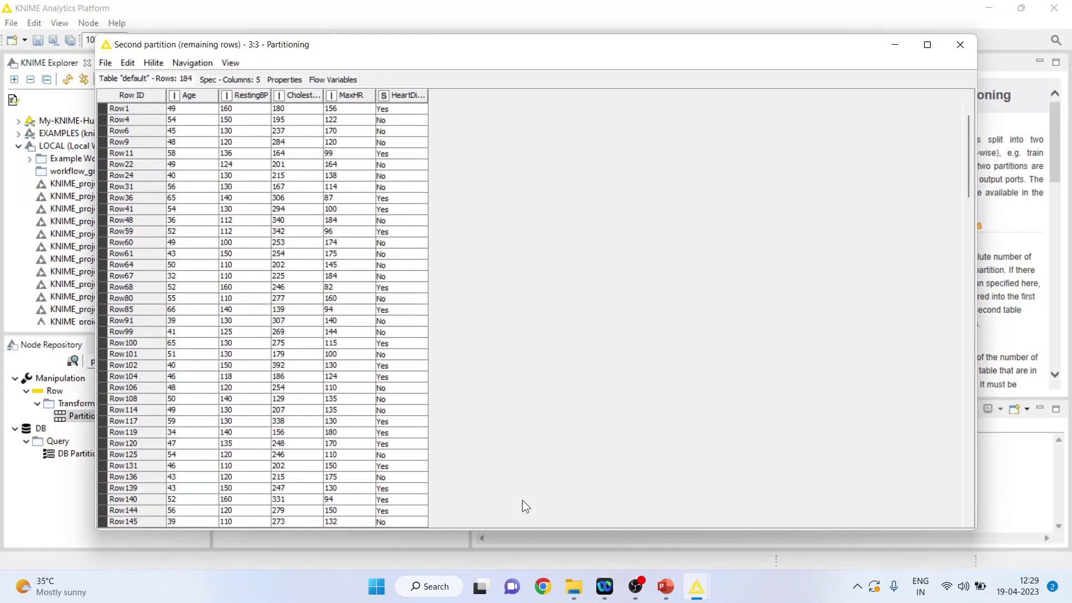
{"action": "left_click", "coordinate": [960, 45]}
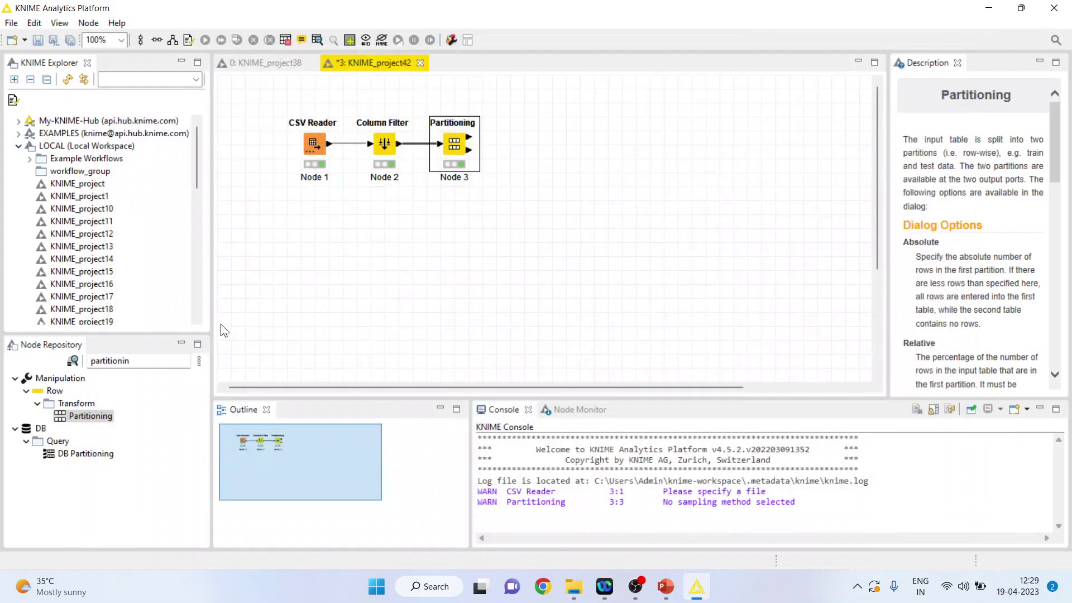
{"action": "left_click", "coordinate": [153, 363]}
Add a Naive Bayes Learner on the first partition, classifying HeartDisease, and train it
{"action": "type", "text": "naive"}
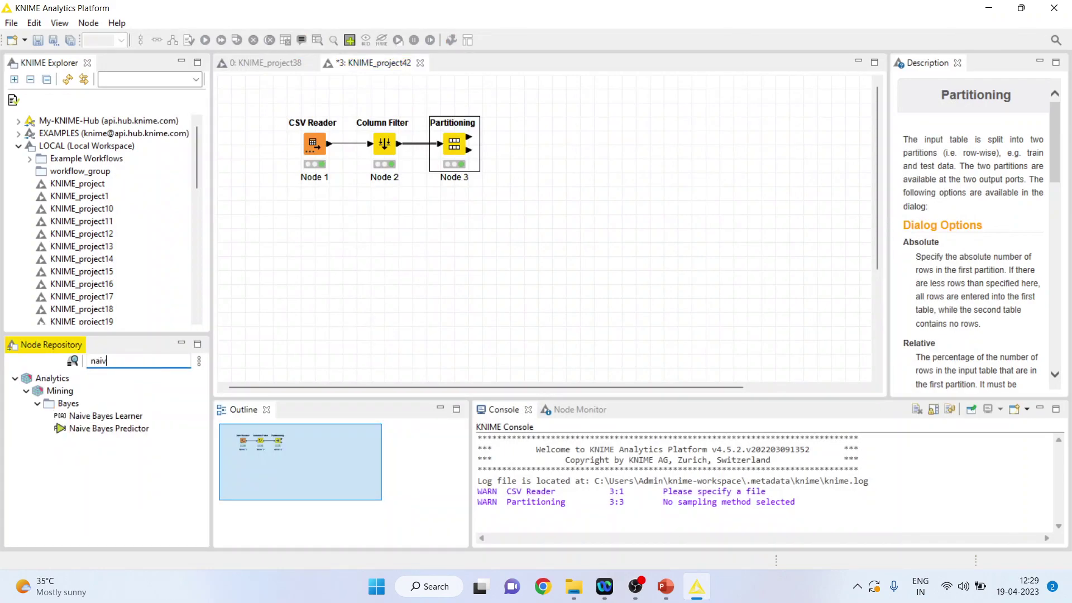
{"action": "double_click", "coordinate": [119, 411]}
{"action": "left_click_drag", "start_coordinate": [513, 145], "coordinate": [538, 107]}
{"action": "right_click", "coordinate": [538, 106]}
{"action": "left_click", "coordinate": [582, 116]}
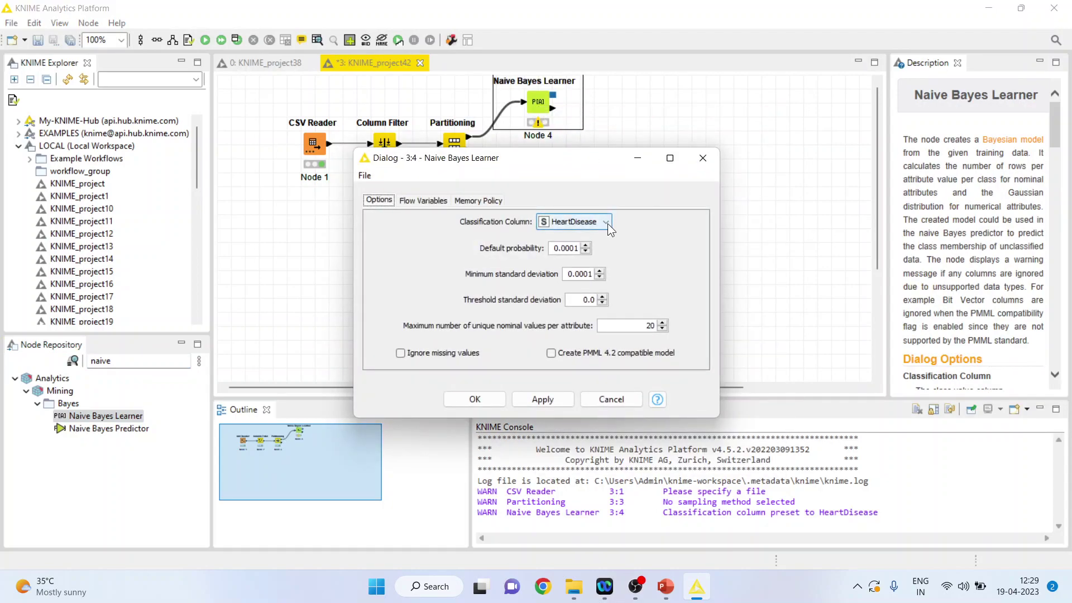
{"action": "left_click", "coordinate": [477, 399]}
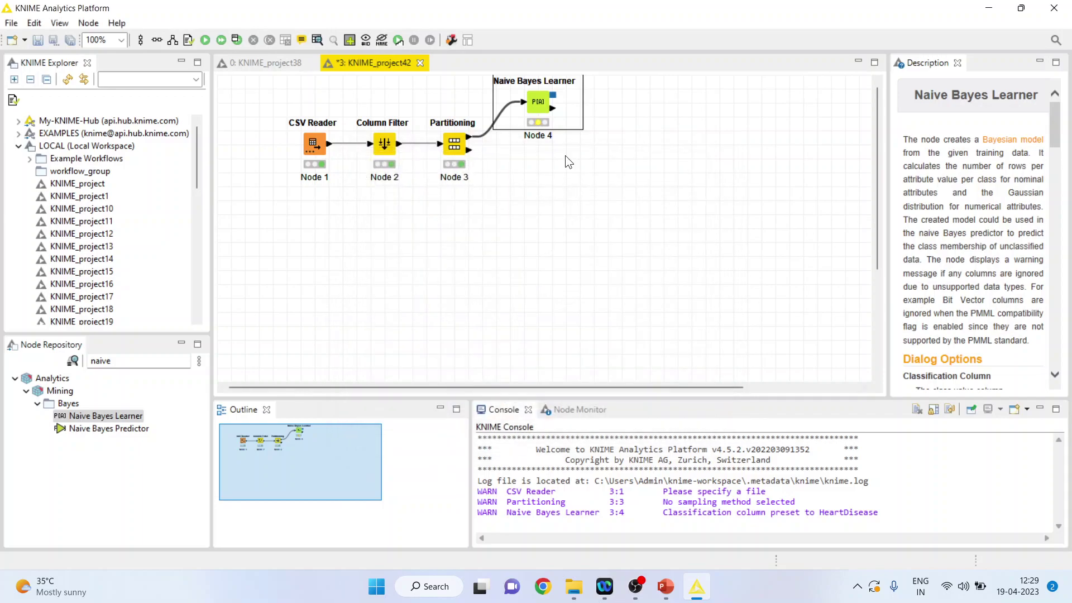
{"action": "right_click", "coordinate": [538, 106]}
{"action": "left_click", "coordinate": [576, 129]}
Review the learner's Gaussian distribution statistics (328 No, 406 Yes)
{"action": "right_click", "coordinate": [533, 101]}
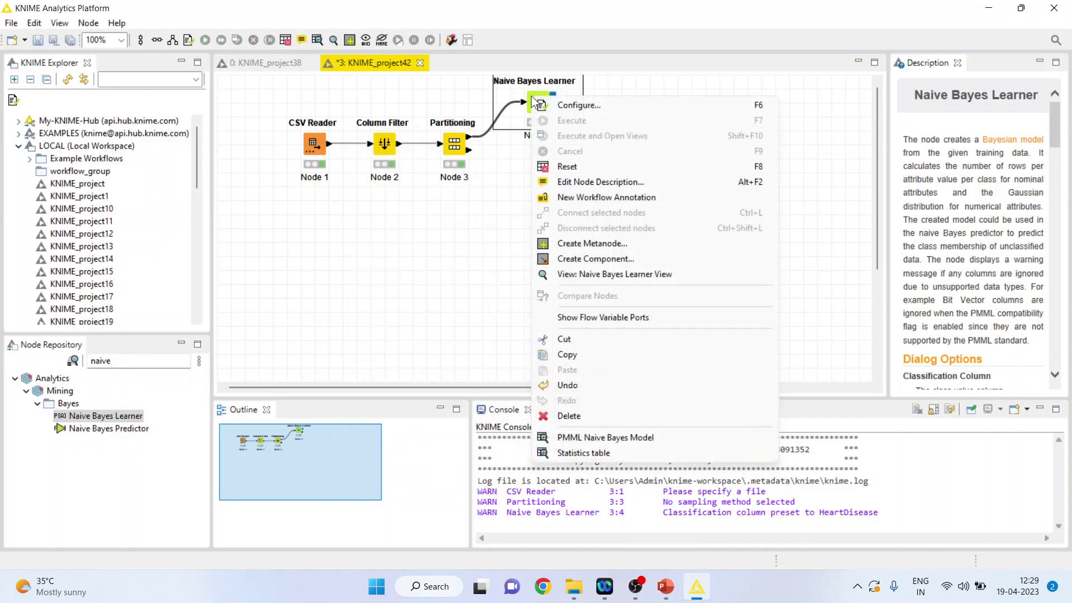
{"action": "left_click", "coordinate": [642, 274]}
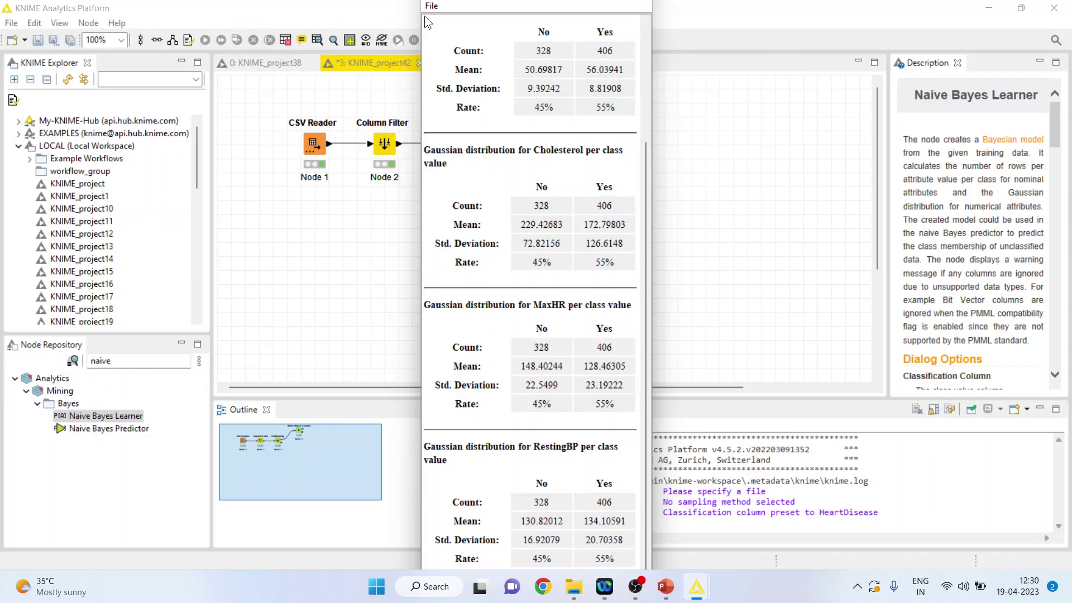
{"action": "left_click_drag", "start_coordinate": [423, 29], "coordinate": [501, 36]}
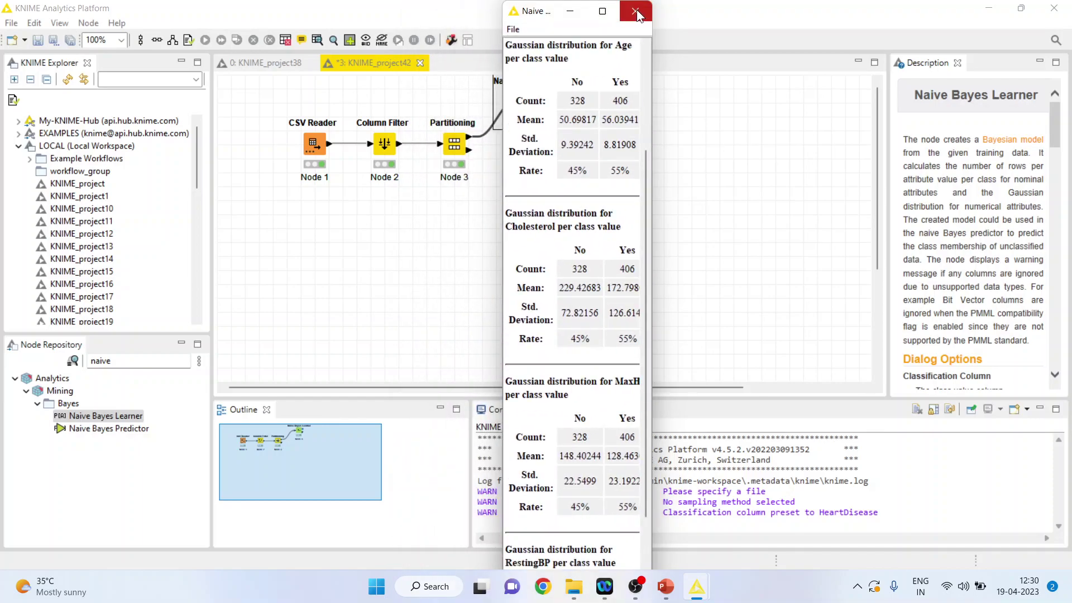
{"action": "left_click", "coordinate": [640, 10]}
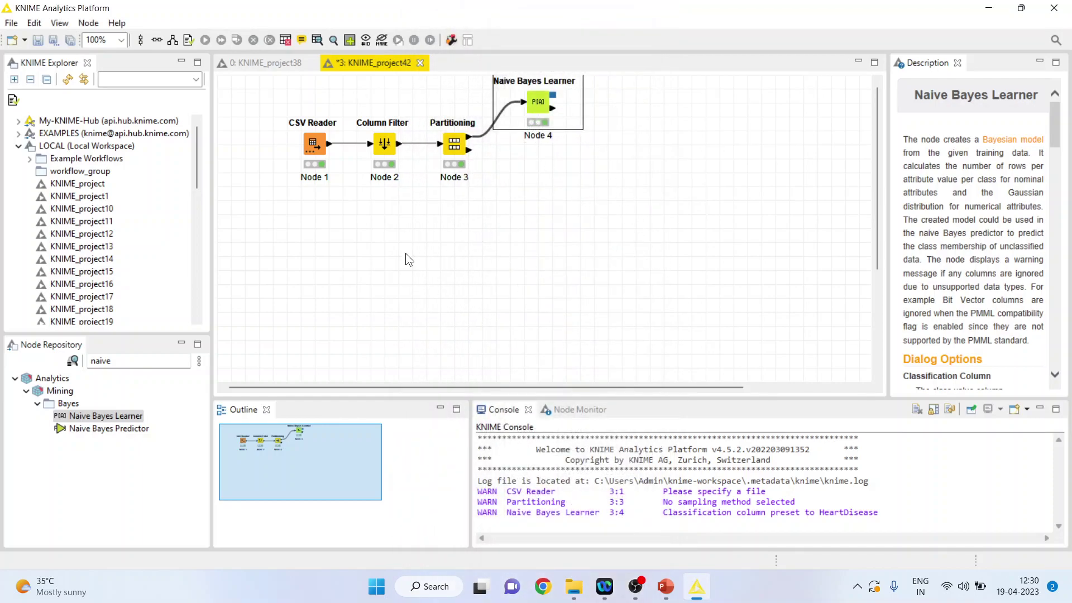
Add a Naive Bayes Predictor and connect Partitioning's second output to its data input
{"action": "double_click", "coordinate": [143, 431]}
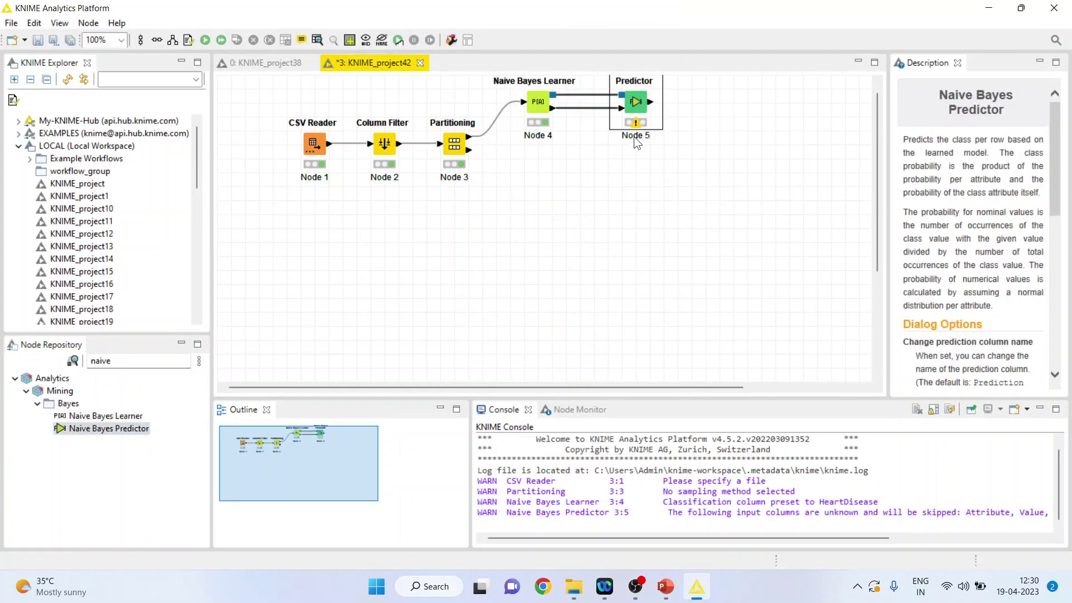
{"action": "left_click_drag", "start_coordinate": [637, 131], "coordinate": [590, 180]}
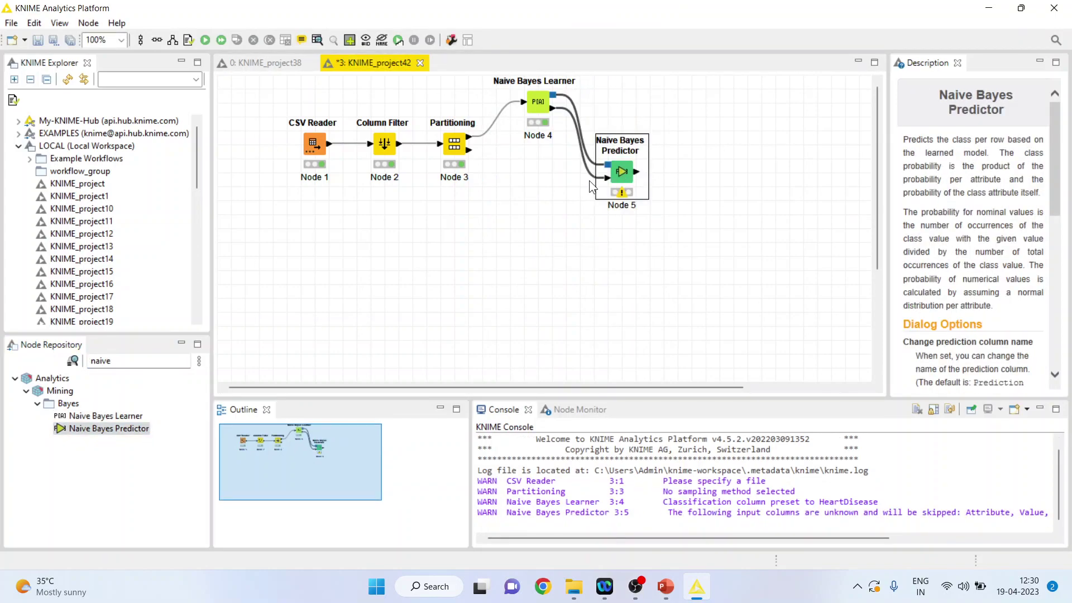
{"action": "left_click", "coordinate": [588, 175]}
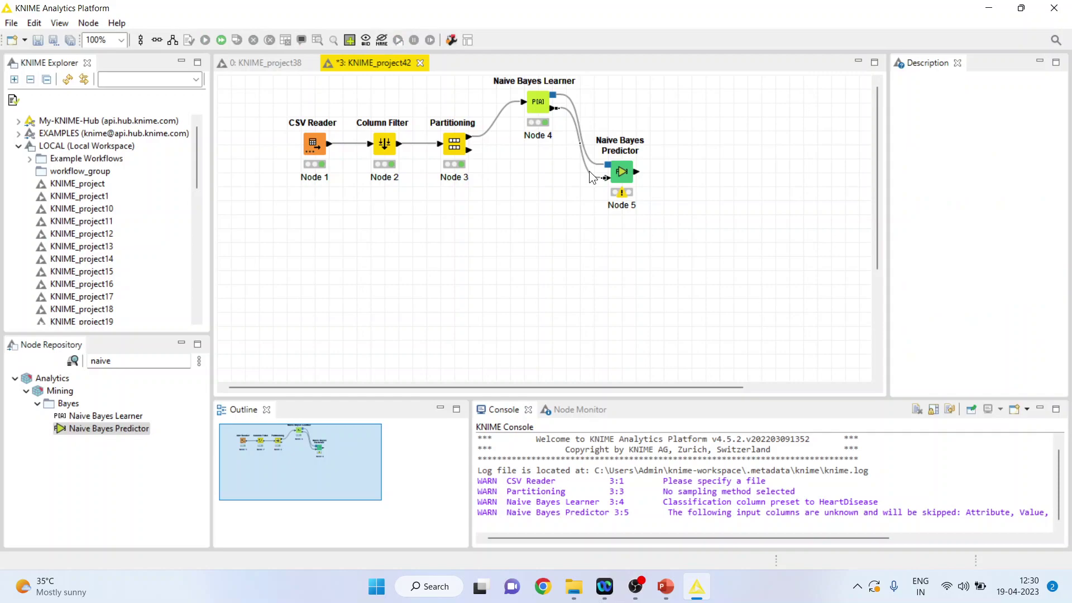
{"action": "key", "text": "Delete"}
{"action": "left_click", "coordinate": [601, 307]}
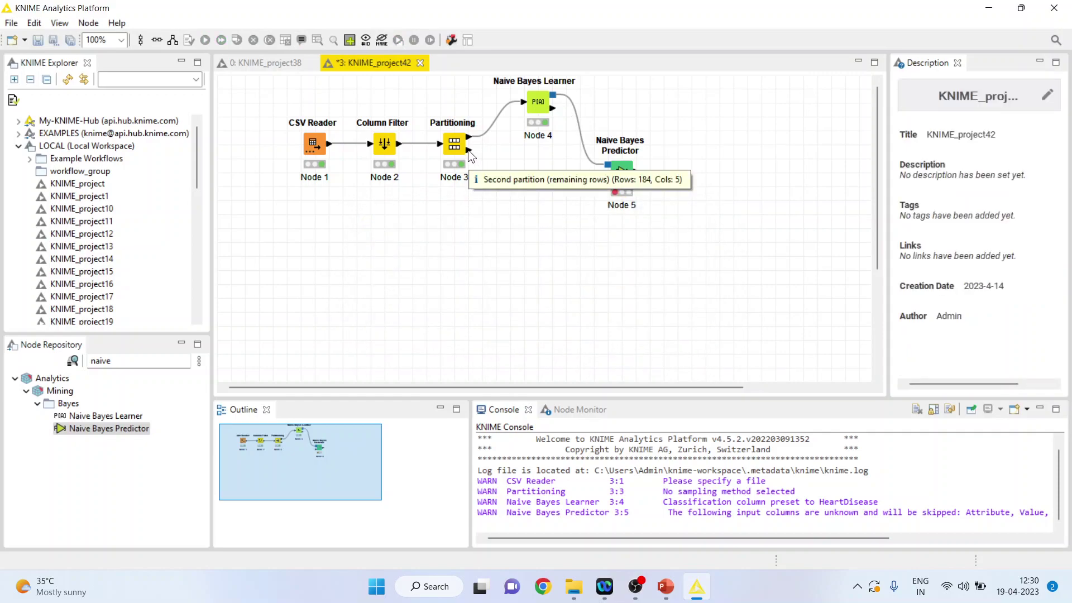
{"action": "left_click_drag", "start_coordinate": [468, 150], "coordinate": [605, 181]}
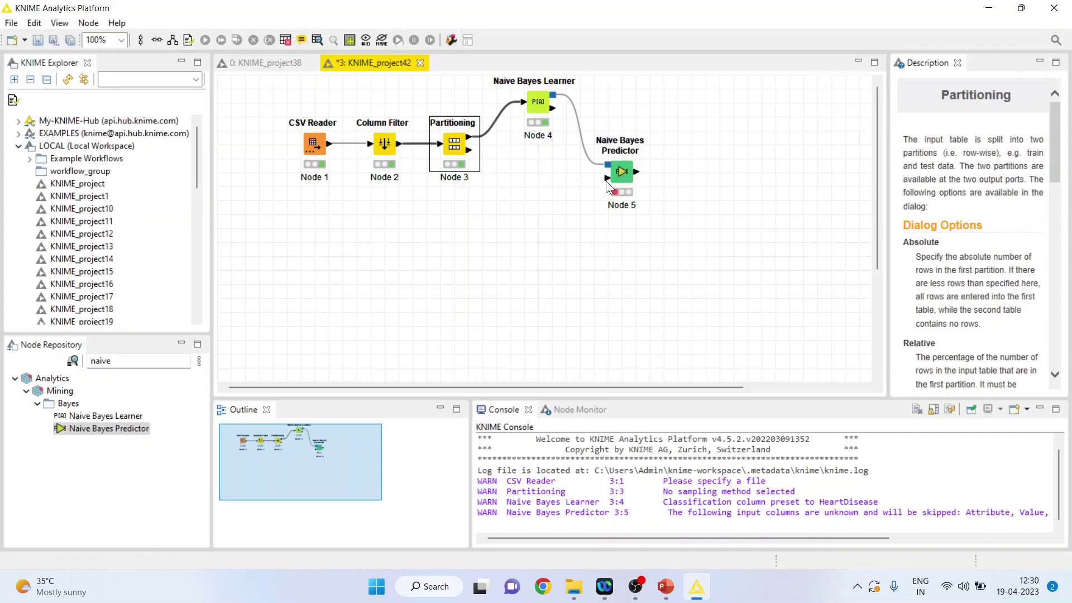
{"action": "left_click_drag", "start_coordinate": [469, 151], "coordinate": [607, 178]}
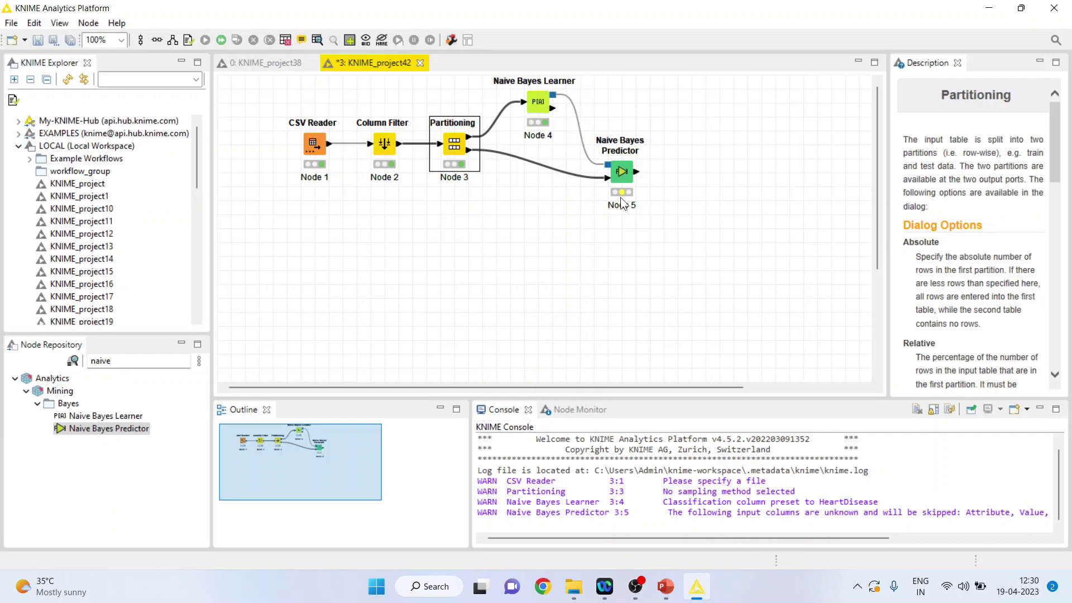
Enable renaming the prediction column and appending normalized class distribution columns in the predictor
{"action": "right_click", "coordinate": [625, 176]}
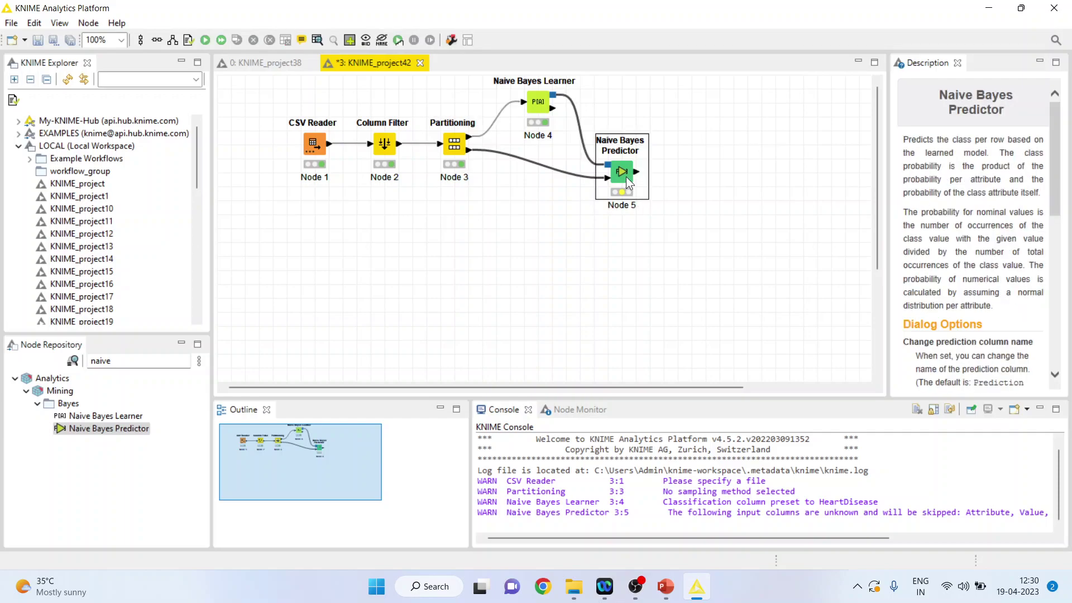
{"action": "left_click", "coordinate": [669, 185]}
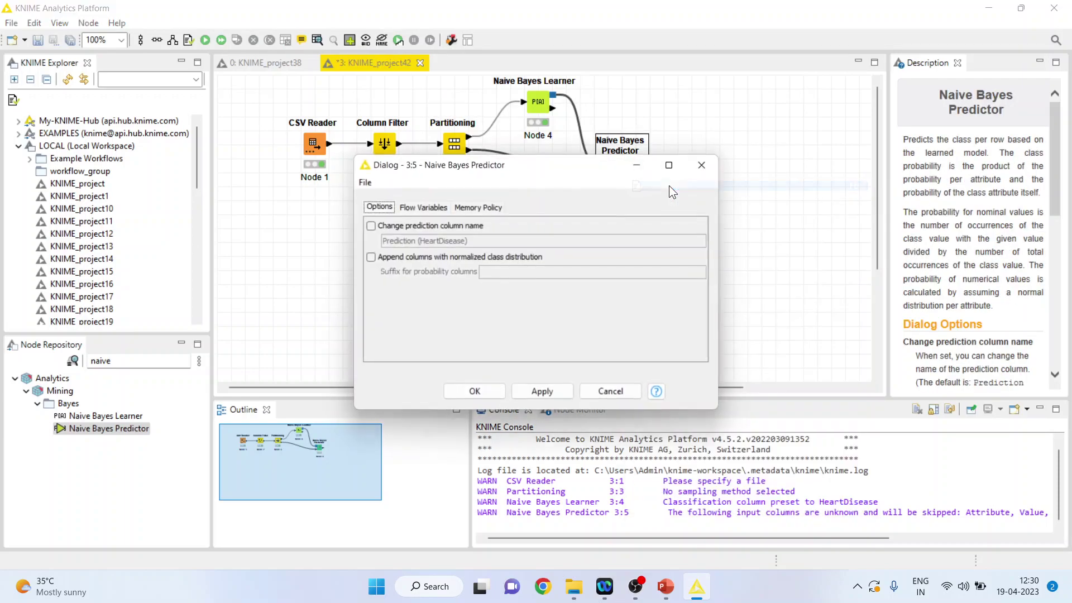
{"action": "left_click", "coordinate": [369, 228]}
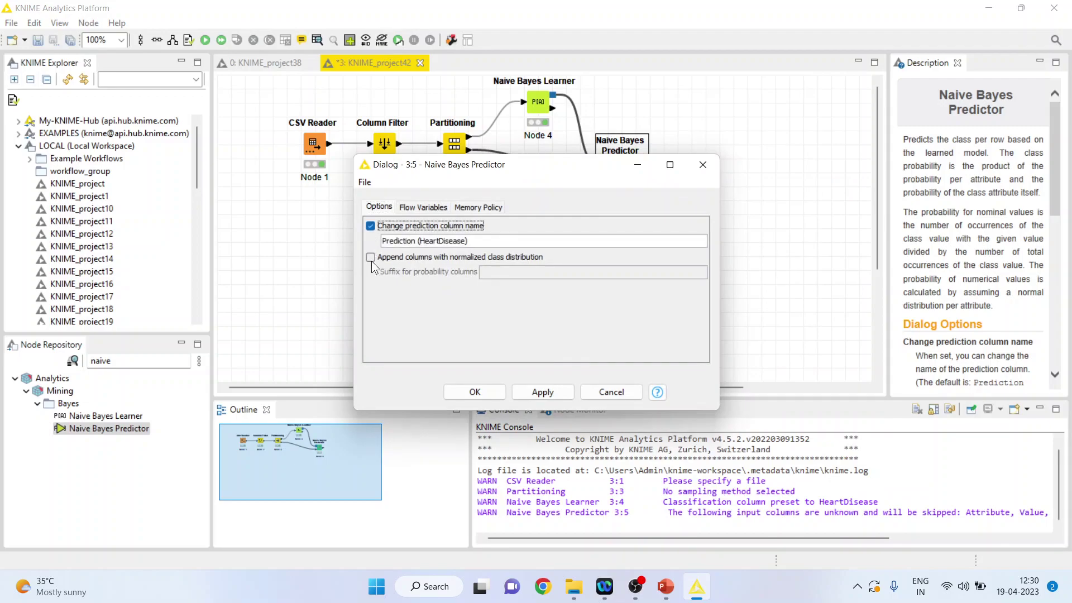
{"action": "left_click", "coordinate": [370, 257]}
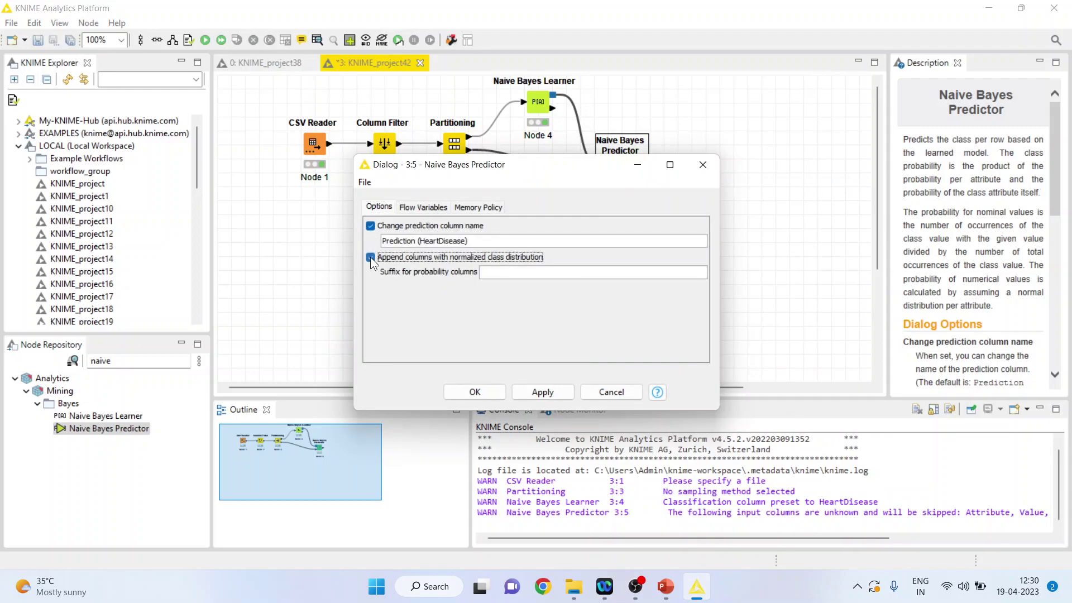
{"action": "left_click", "coordinate": [494, 392]}
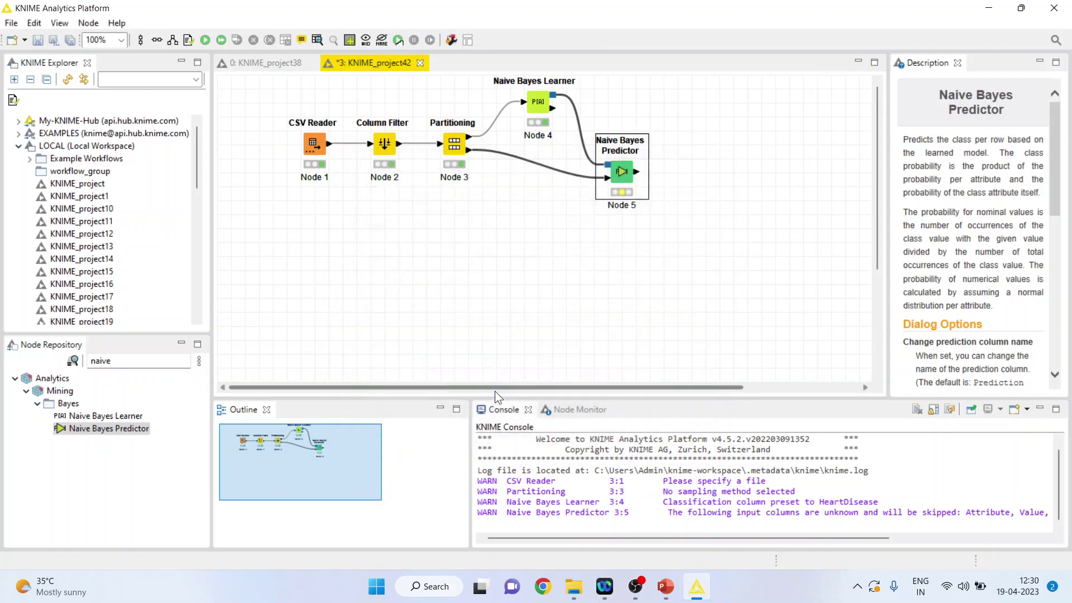
Execute the predictor and inspect the classified data with its Prediction (HeartDisease) column
{"action": "right_click", "coordinate": [625, 173]}
{"action": "left_click", "coordinate": [669, 197]}
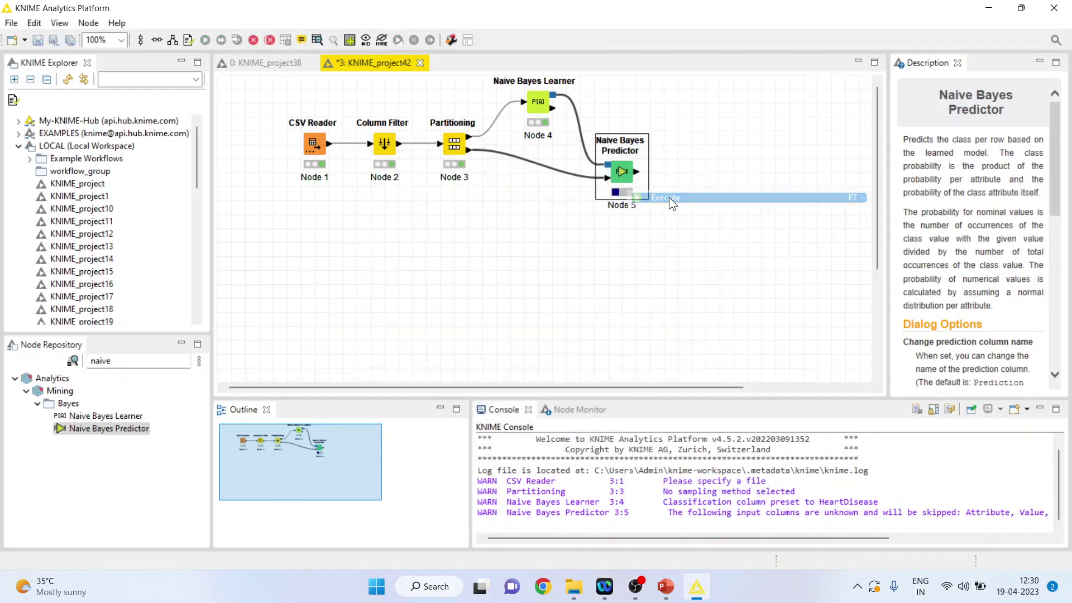
{"action": "right_click", "coordinate": [622, 171]}
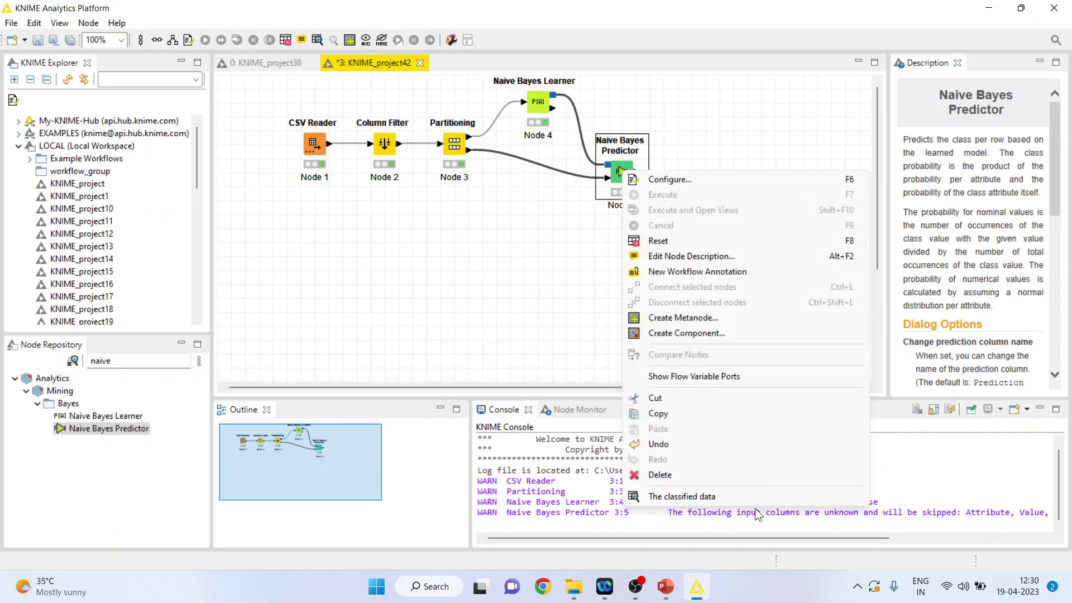
{"action": "left_click", "coordinate": [738, 496]}
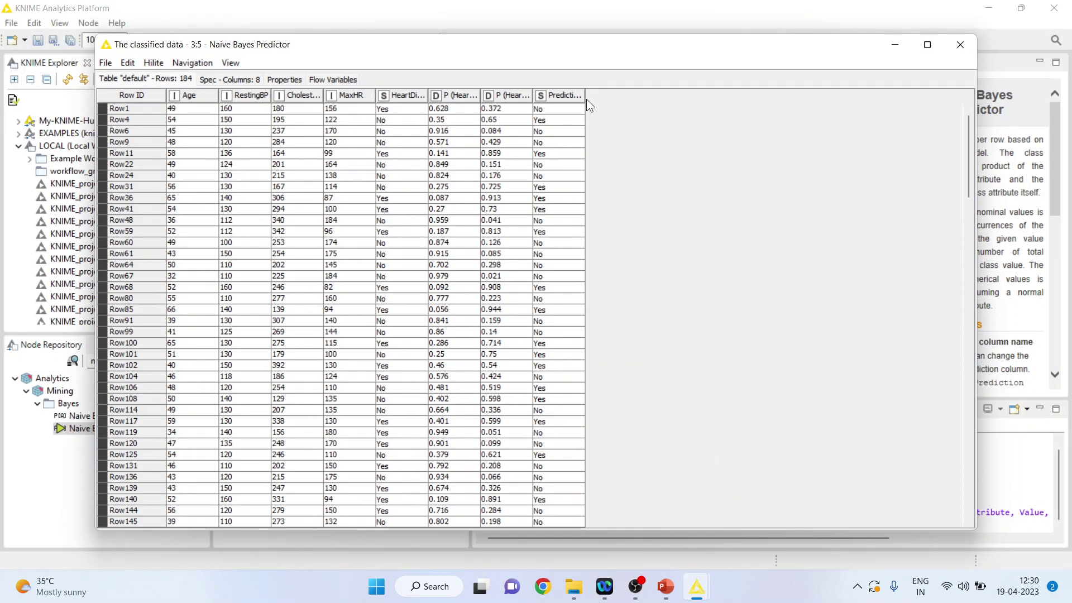
{"action": "left_click_drag", "start_coordinate": [586, 99], "coordinate": [698, 103]}
{"action": "left_click_drag", "start_coordinate": [628, 118], "coordinate": [652, 420]}
{"action": "left_click_drag", "start_coordinate": [412, 111], "coordinate": [415, 390]}
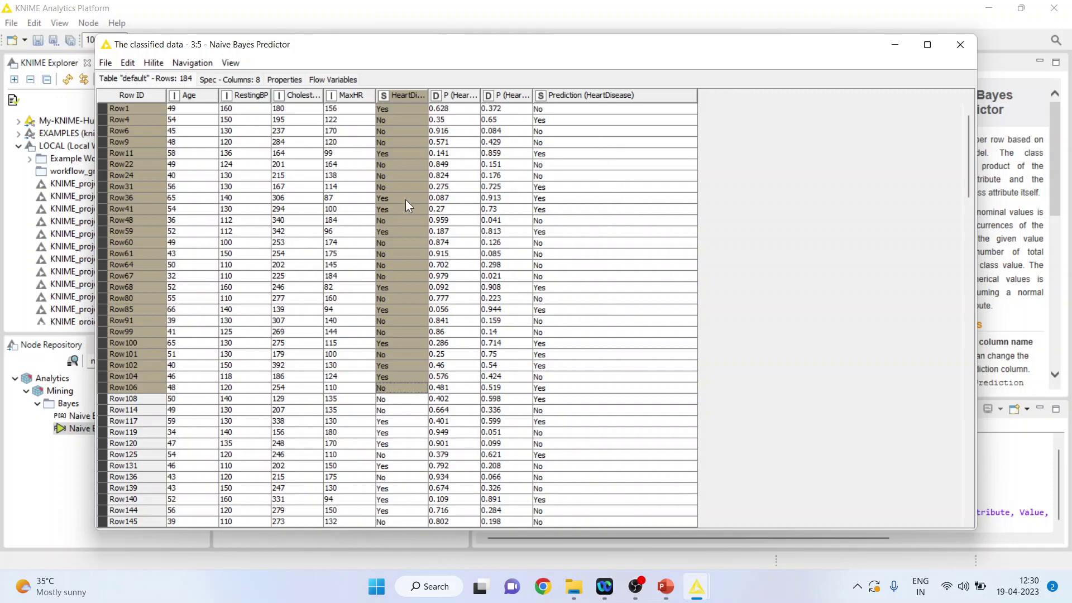
{"action": "left_click", "coordinate": [960, 44]}
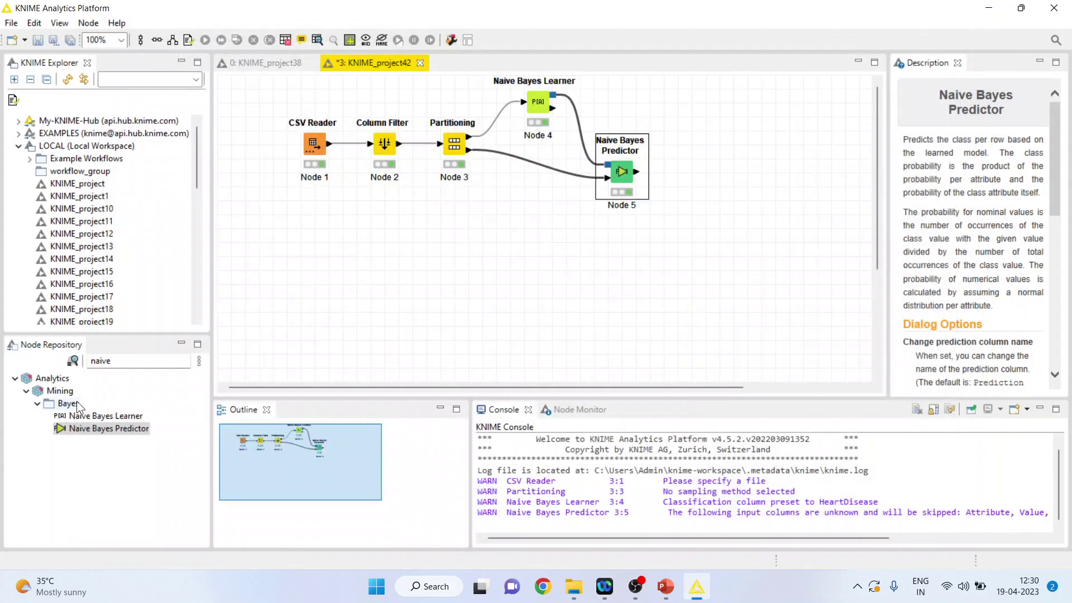
Add a Scorer after the predictor with HeartDisease as the first column
{"action": "left_click", "coordinate": [116, 363]}
{"action": "key", "text": "BackSpace"}
{"action": "key", "text": "BackSpace"}
{"action": "key", "text": "BackSpace"}
{"action": "key", "text": "BackSpace"}
{"action": "key", "text": "BackSpace"}
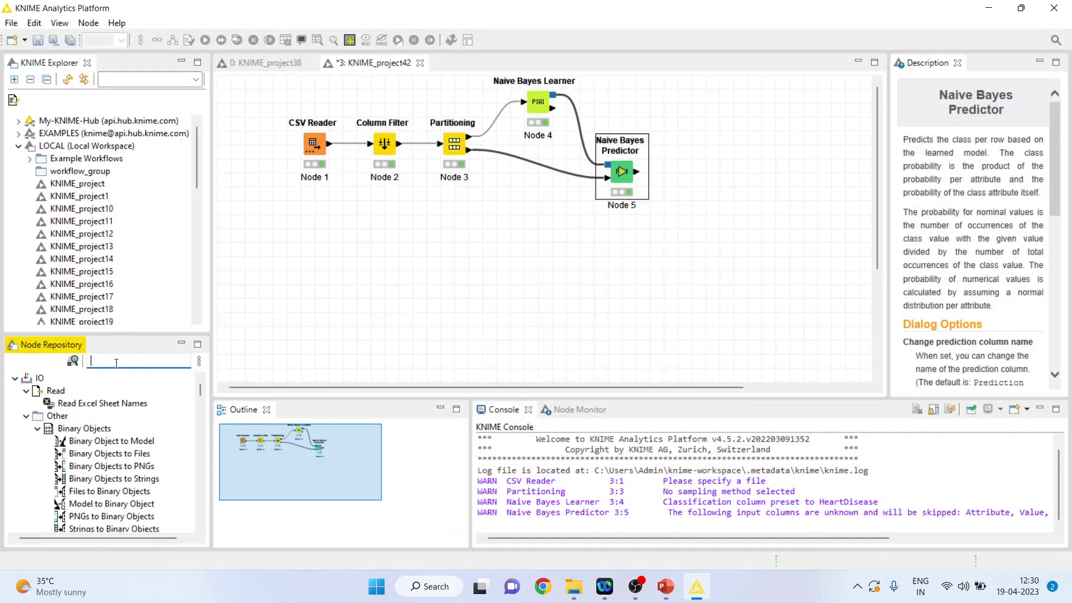
{"action": "type", "text": "scorer"}
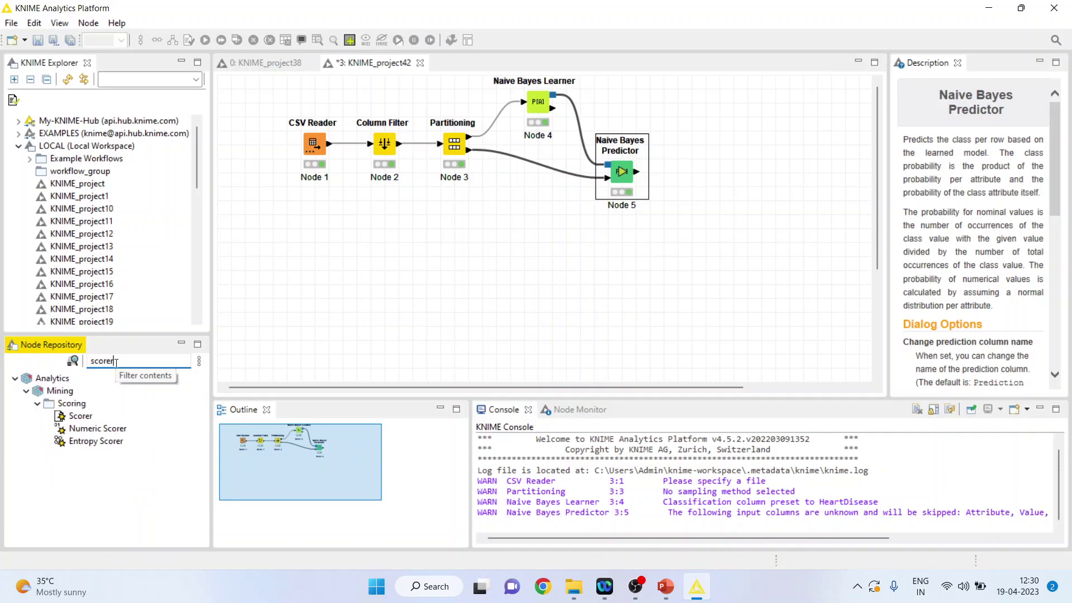
{"action": "double_click", "coordinate": [80, 415]}
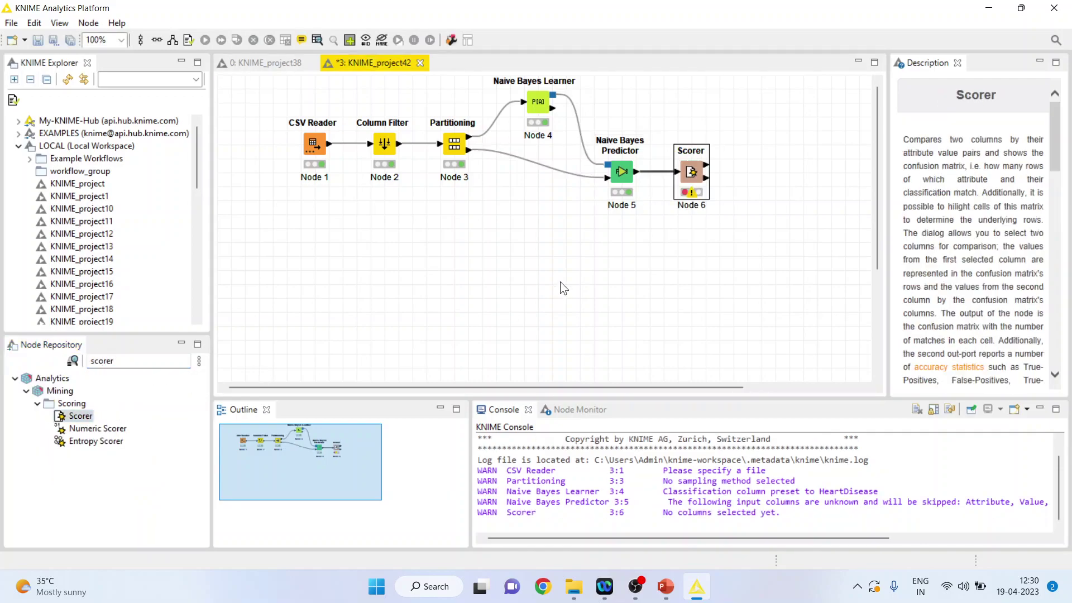
{"action": "right_click", "coordinate": [695, 178]}
{"action": "left_click", "coordinate": [729, 188]}
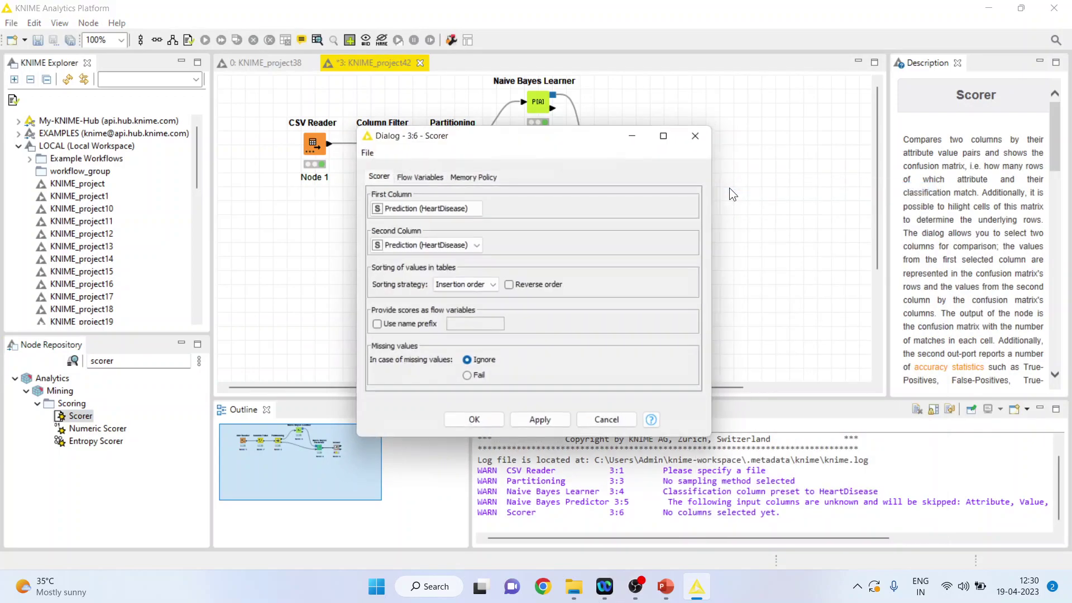
{"action": "left_click", "coordinate": [477, 207]}
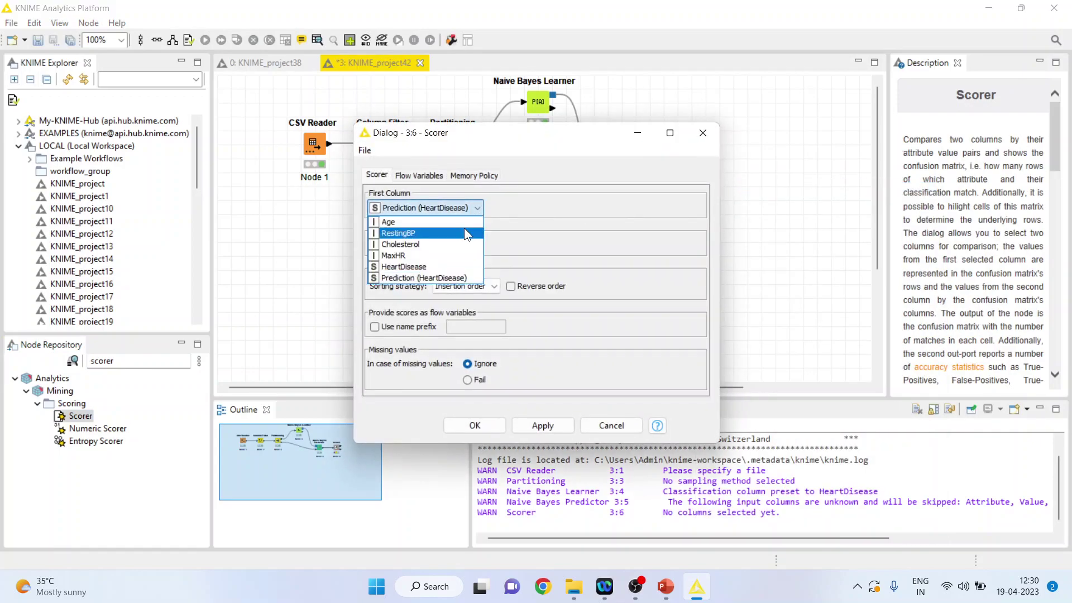
{"action": "left_click", "coordinate": [451, 266]}
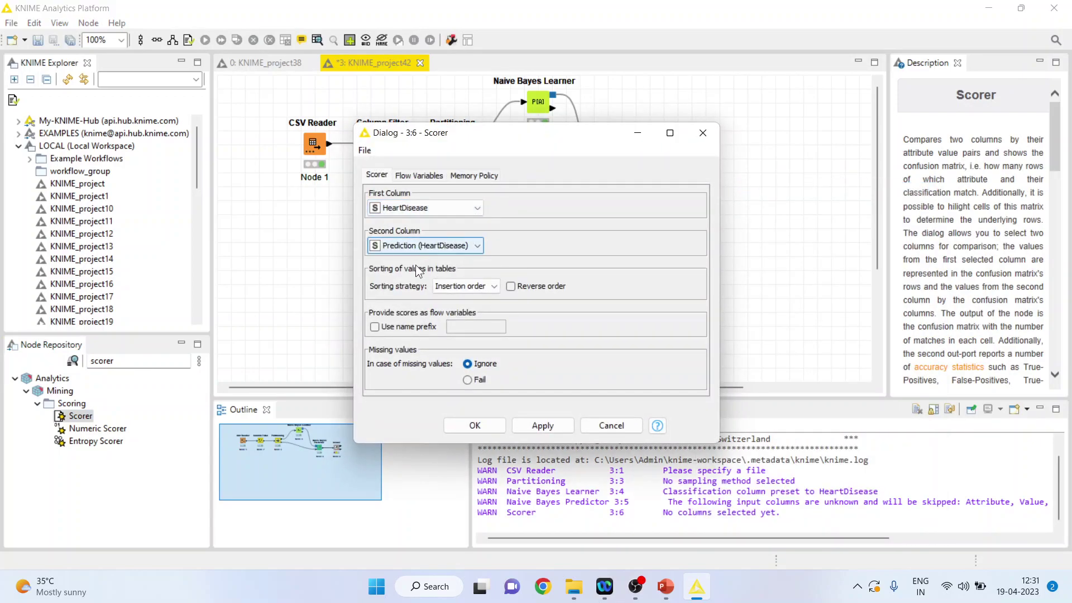
{"action": "left_click", "coordinate": [502, 426]}
Execute the Scorer and open its confusion matrix showing 70.652% accuracy
{"action": "right_click", "coordinate": [691, 174]}
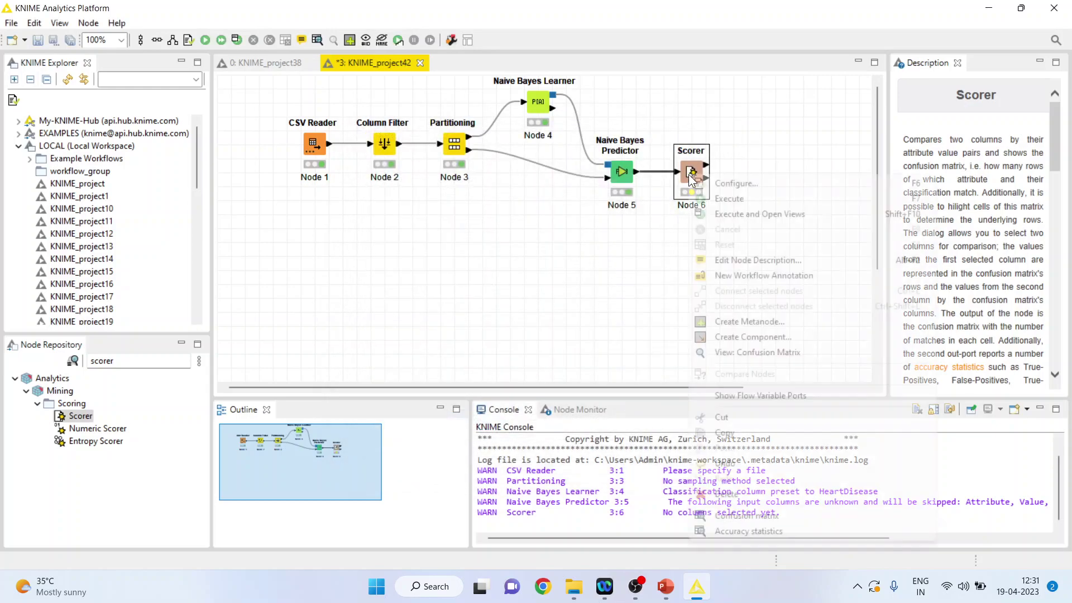
{"action": "left_click", "coordinate": [720, 198]}
{"action": "right_click", "coordinate": [696, 175]}
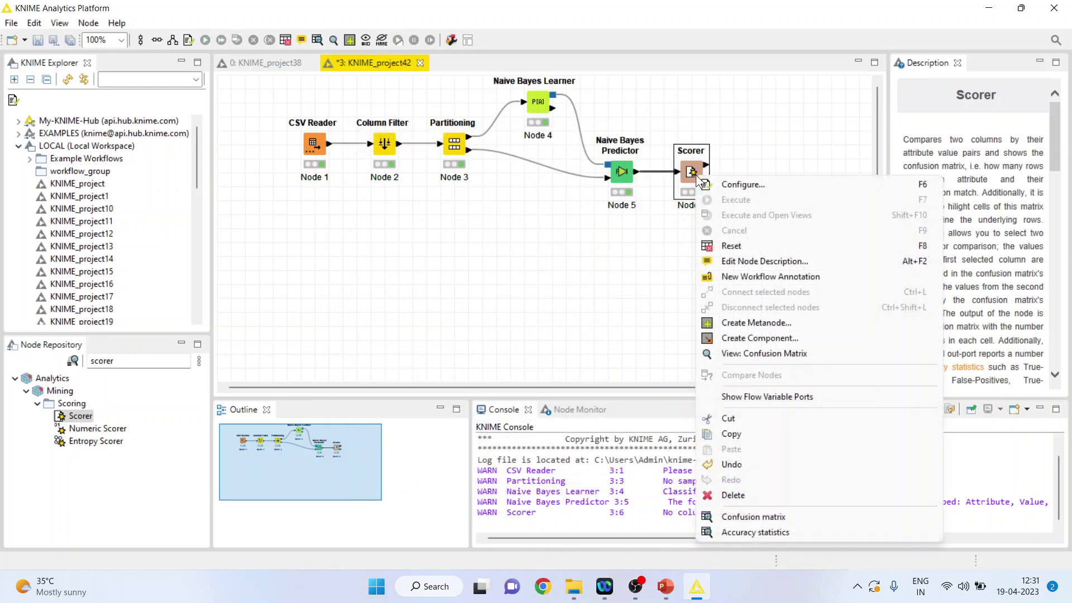
{"action": "left_click", "coordinate": [783, 354]}
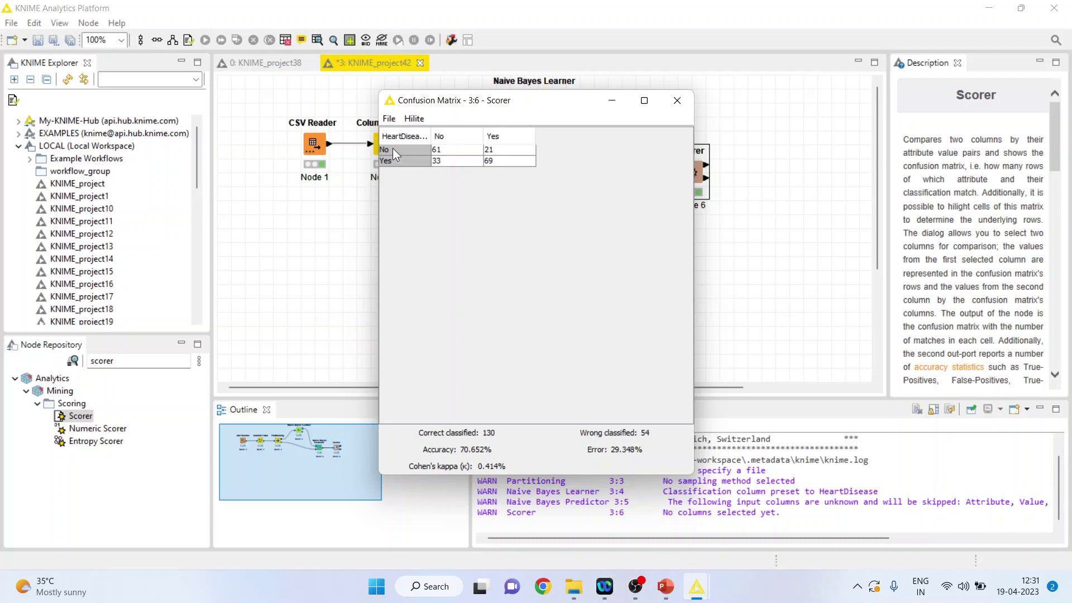
{"action": "left_click", "coordinate": [437, 150]}
{"action": "left_click", "coordinate": [396, 160]}
{"action": "left_click", "coordinate": [501, 162]}
{"action": "left_click", "coordinate": [445, 148]}
{"action": "left_click", "coordinate": [510, 160]}
{"action": "left_click", "coordinate": [441, 161]}
{"action": "left_click", "coordinate": [505, 151]}
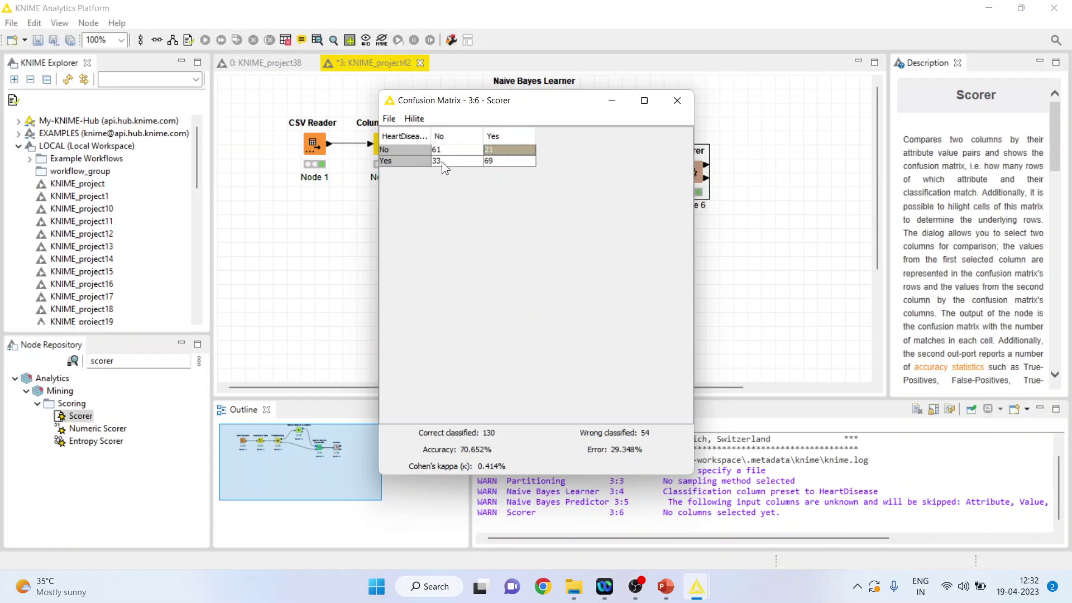
{"action": "left_click", "coordinate": [467, 162]}
{"action": "left_click", "coordinate": [490, 150]}
{"action": "left_click", "coordinate": [675, 102]}
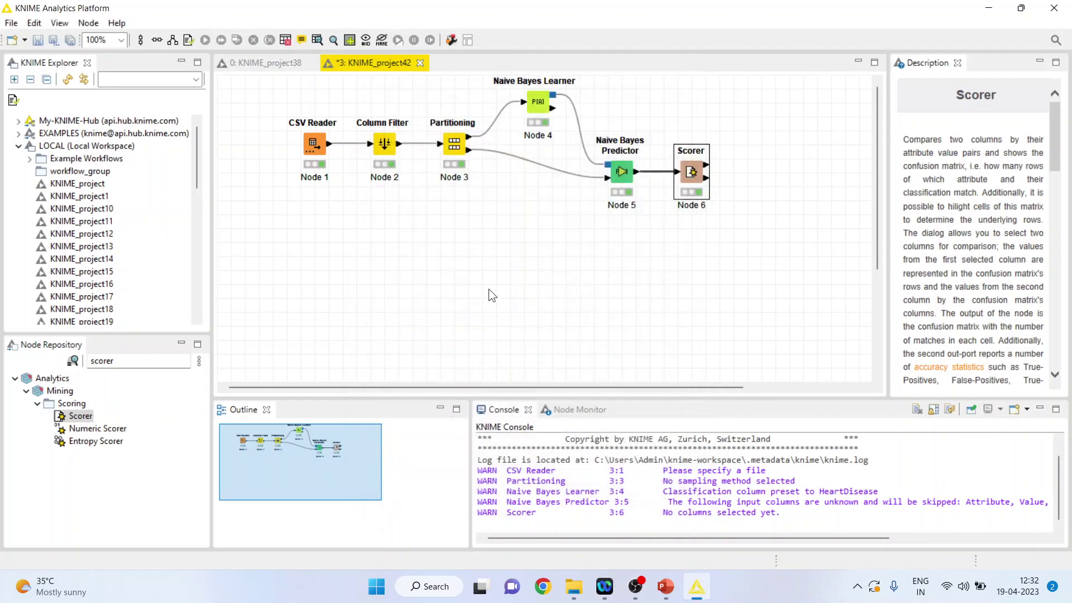
Search for 'csv' and add a second CSV Reader below the existing workflow
{"action": "left_click", "coordinate": [126, 365]}
{"action": "key", "text": "BackSpace"}
{"action": "key", "text": "BackSpace"}
{"action": "key", "text": "BackSpace"}
{"action": "key", "text": "BackSpace"}
{"action": "key", "text": "BackSpace"}
{"action": "key", "text": "BackSpace"}
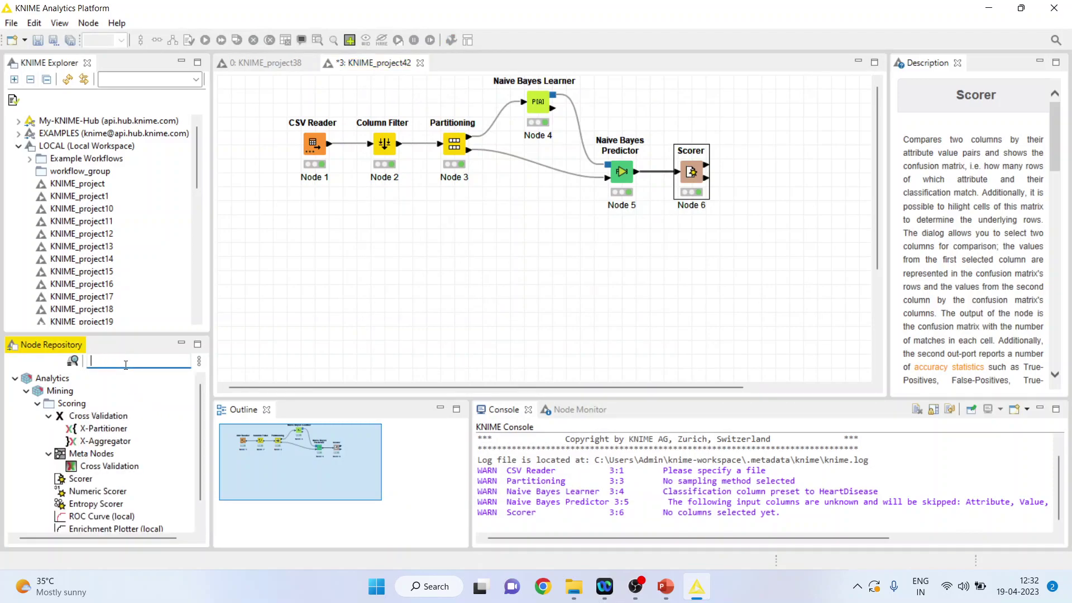
{"action": "type", "text": "csv"}
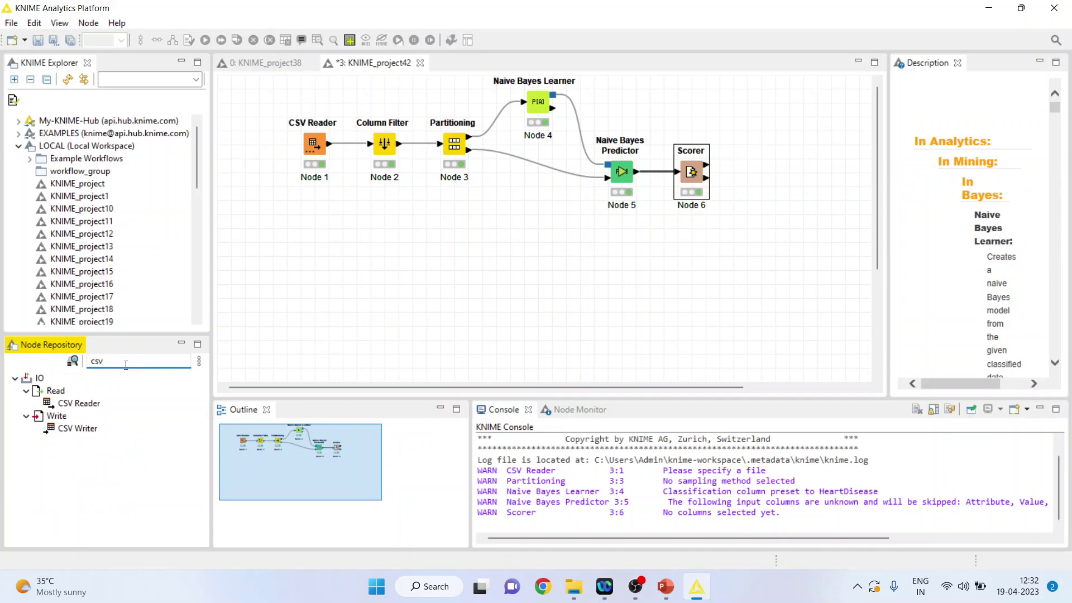
{"action": "double_click", "coordinate": [78, 403]}
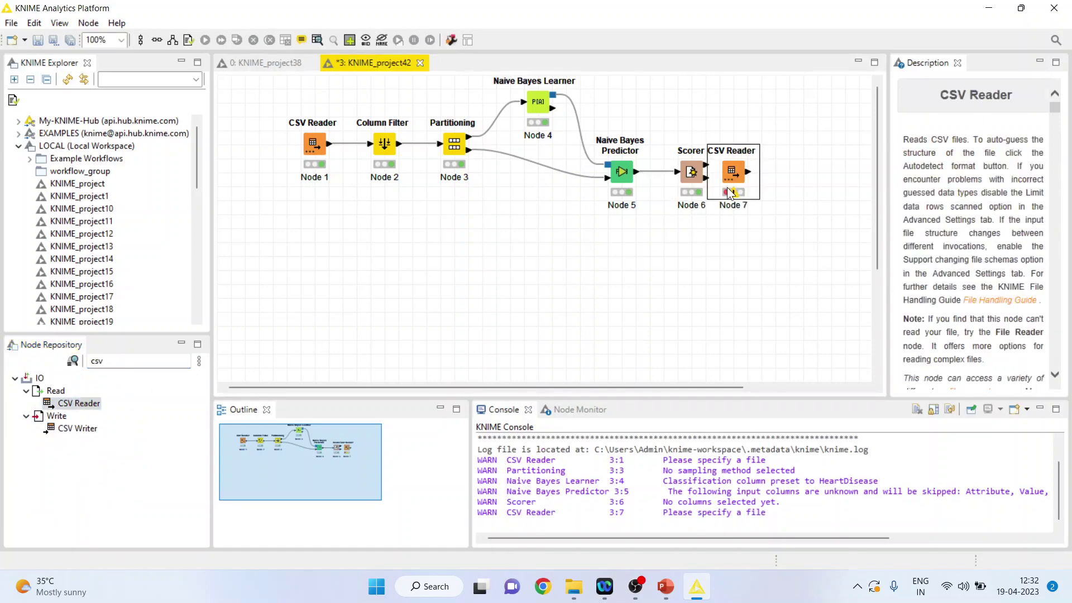
{"action": "left_click_drag", "start_coordinate": [755, 163], "coordinate": [319, 312]}
Set the new CSV Reader to read D:\...\Knime\Data\heart1(test).csv
{"action": "double_click", "coordinate": [319, 313]}
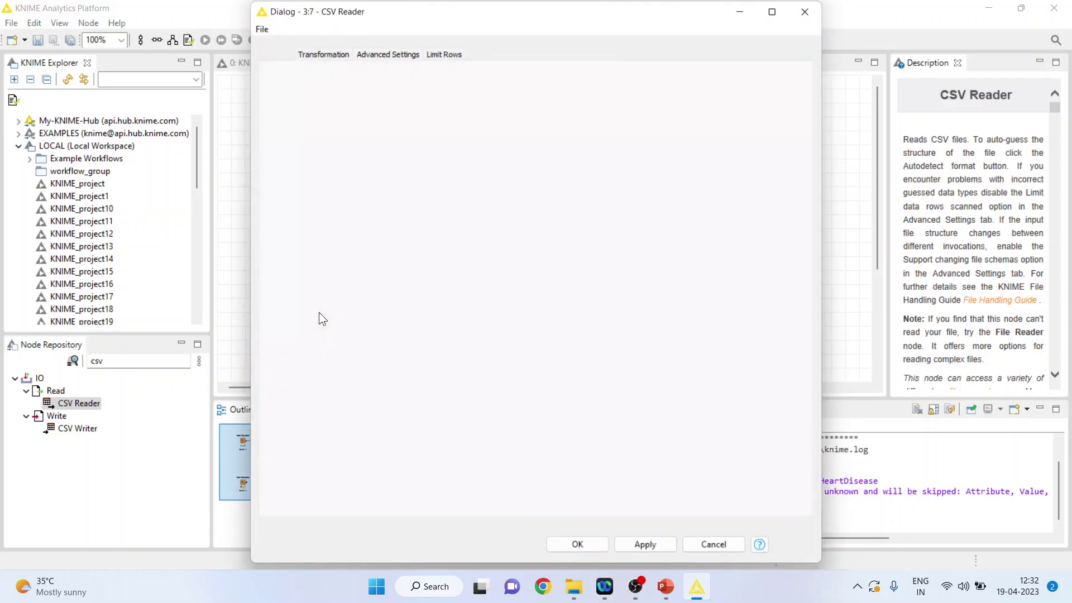
{"action": "left_click", "coordinate": [726, 142]}
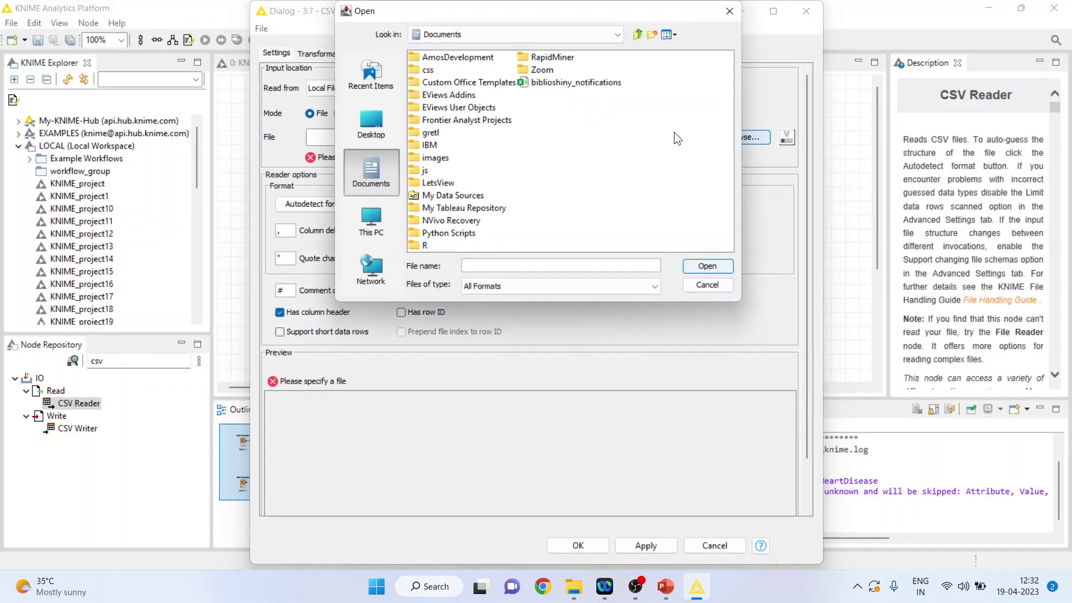
{"action": "left_click", "coordinate": [616, 33]}
{"action": "left_click", "coordinate": [534, 62]}
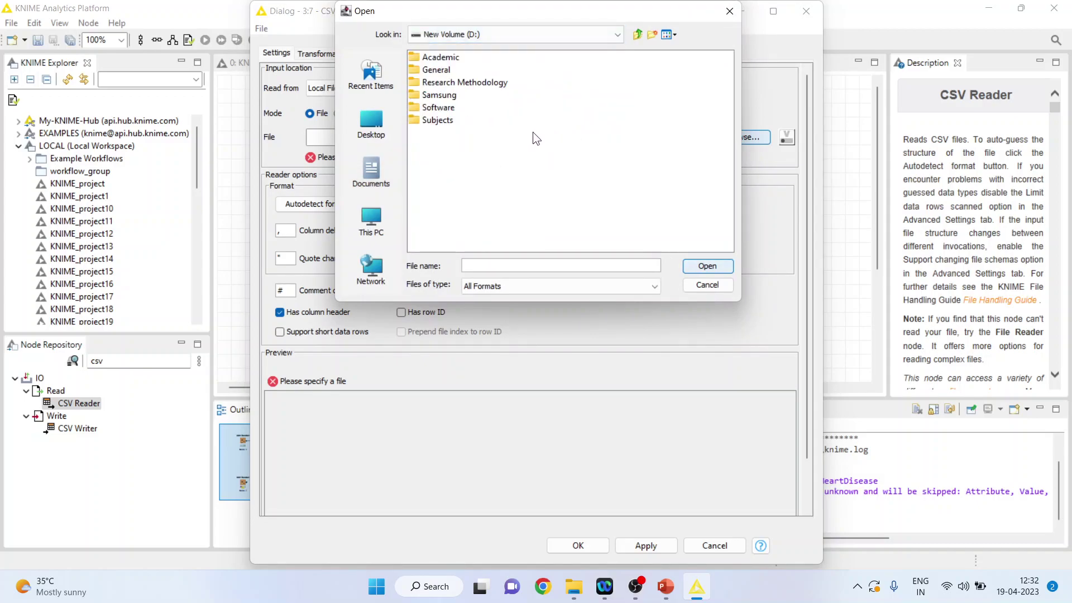
{"action": "double_click", "coordinate": [470, 82]}
{"action": "double_click", "coordinate": [704, 107]}
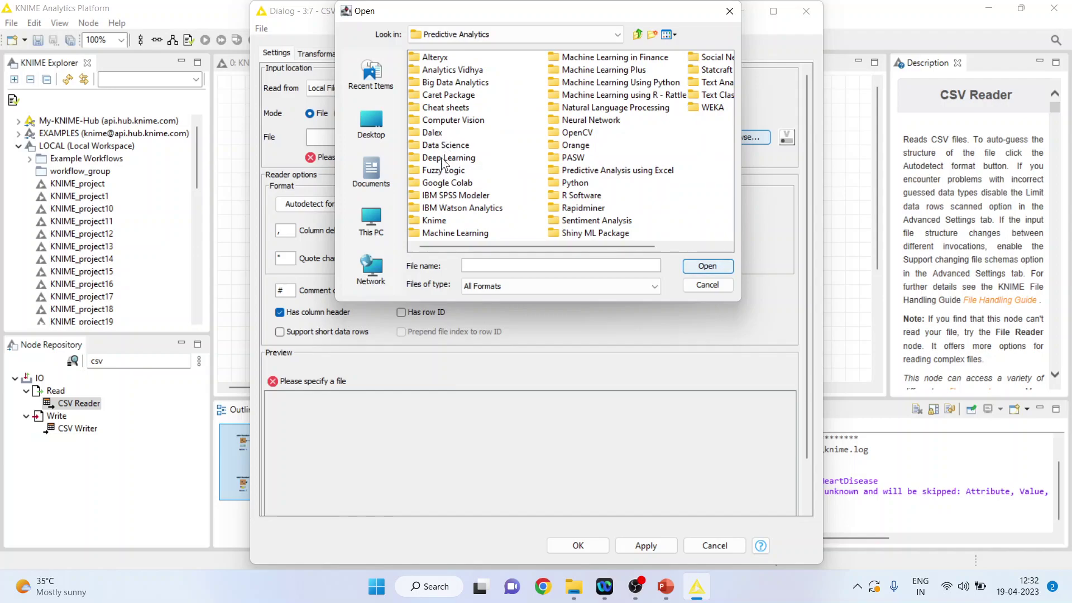
{"action": "double_click", "coordinate": [443, 221]}
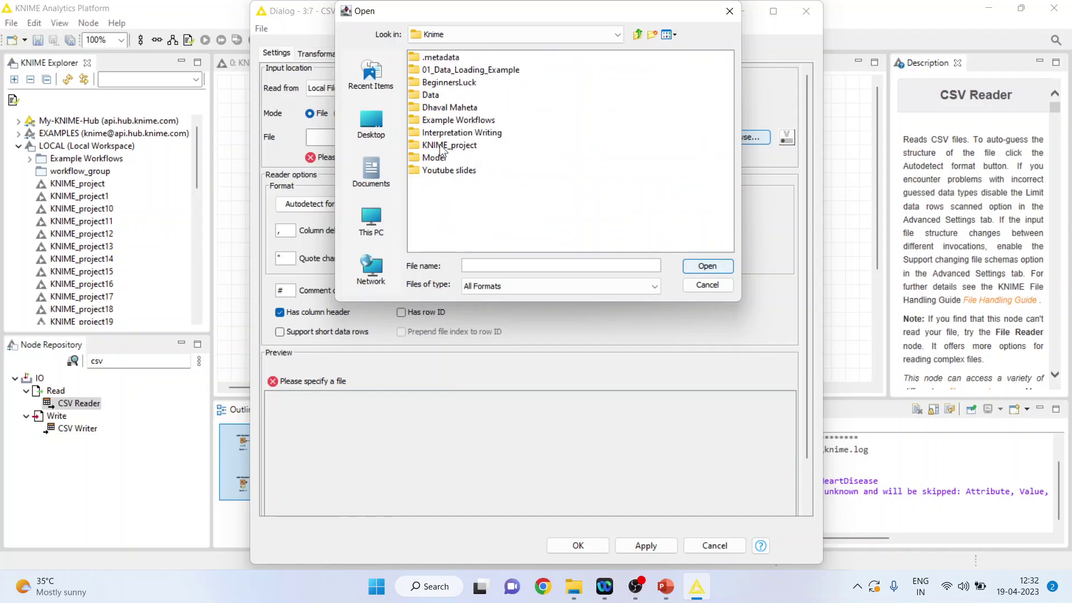
{"action": "double_click", "coordinate": [427, 97]}
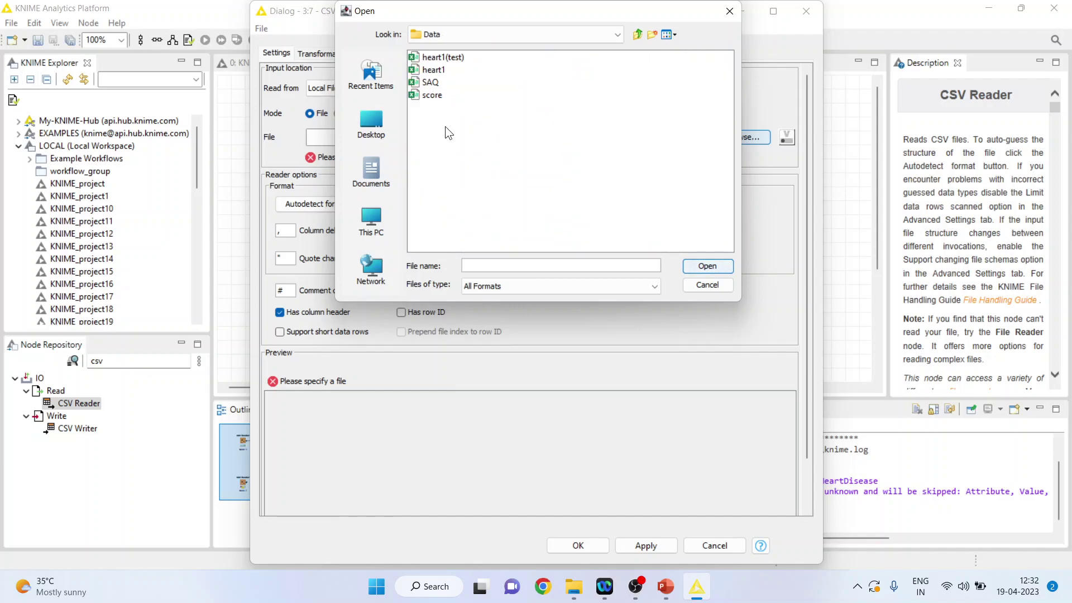
{"action": "left_click", "coordinate": [451, 58]}
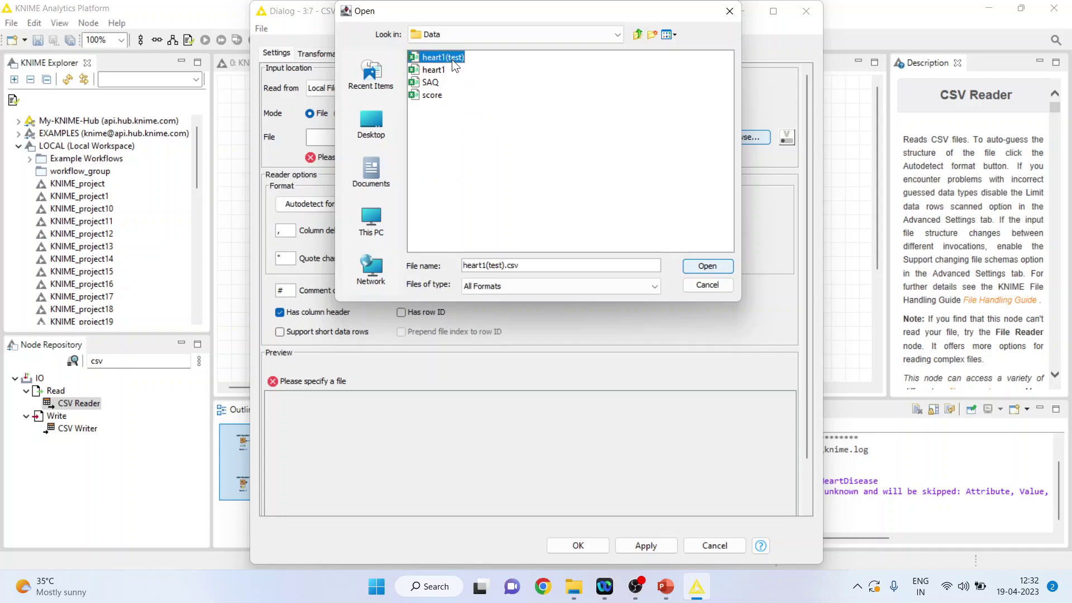
{"action": "left_click", "coordinate": [705, 267]}
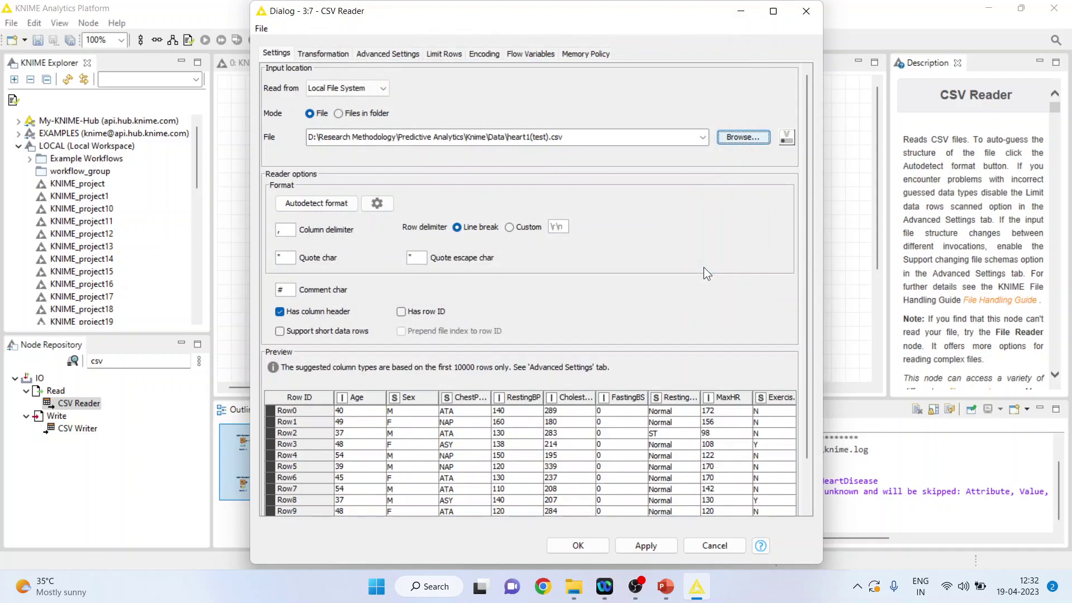
{"action": "left_click", "coordinate": [582, 547]}
Run the test CSV Reader (Node 7) and duplicate the Naive Bayes Predictor as Node 8 beside it
{"action": "right_click", "coordinate": [318, 309]}
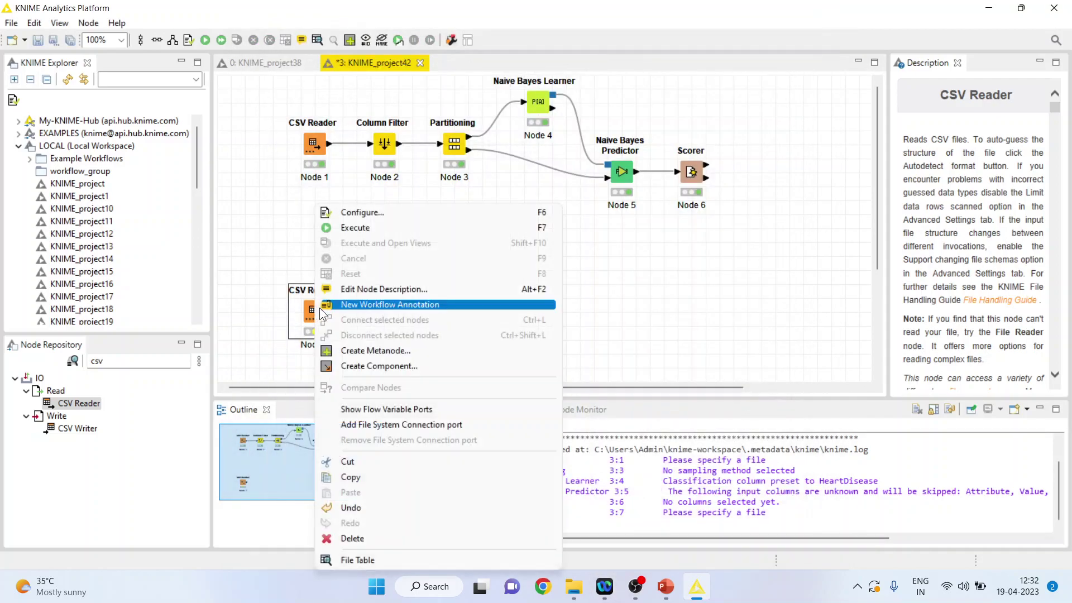
{"action": "left_click", "coordinate": [354, 226]}
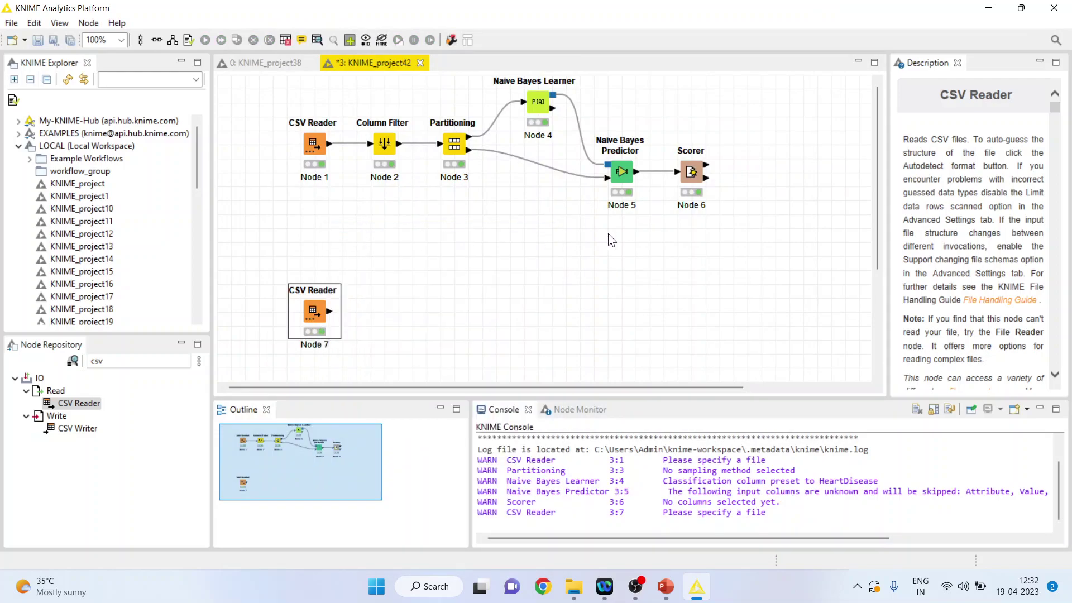
{"action": "left_click", "coordinate": [618, 180]}
{"action": "right_click", "coordinate": [620, 180]}
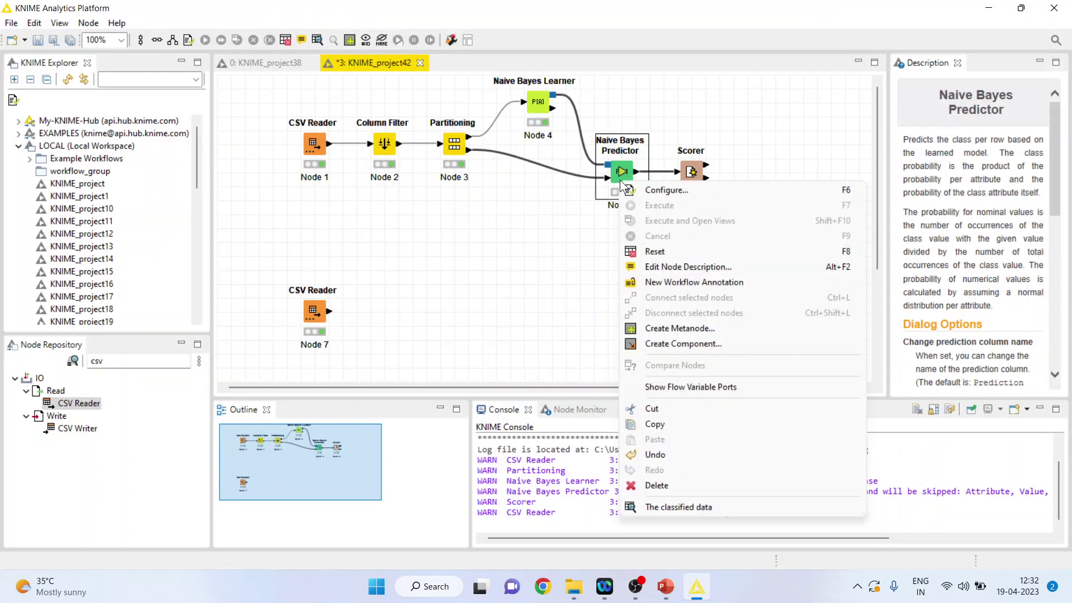
{"action": "left_click", "coordinate": [675, 425]}
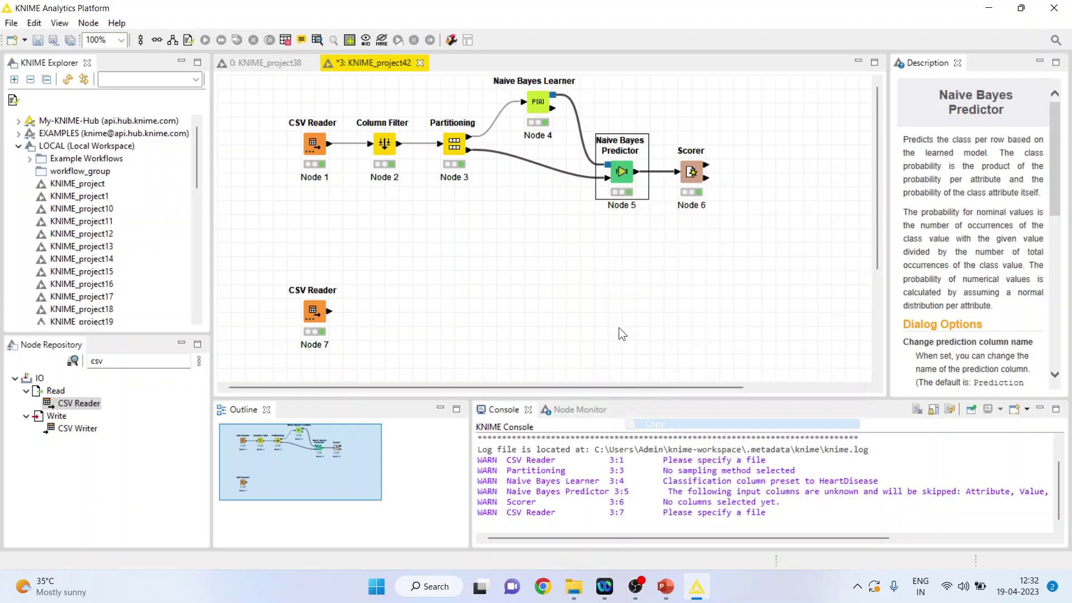
{"action": "left_click", "coordinate": [611, 311]}
{"action": "key", "text": "ctrl+v"}
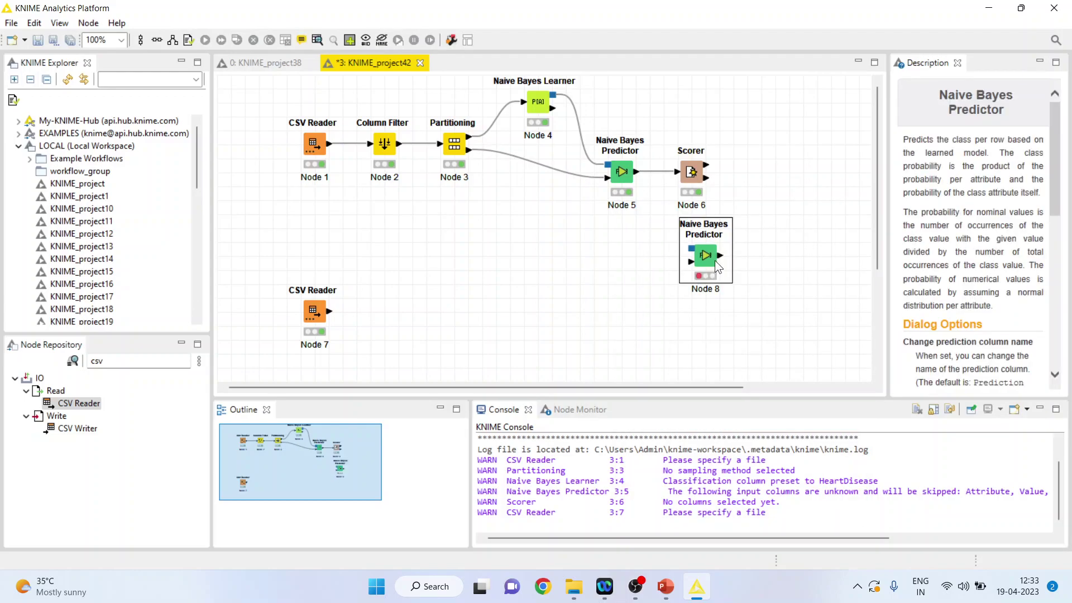
{"action": "left_click_drag", "start_coordinate": [716, 262], "coordinate": [630, 331]}
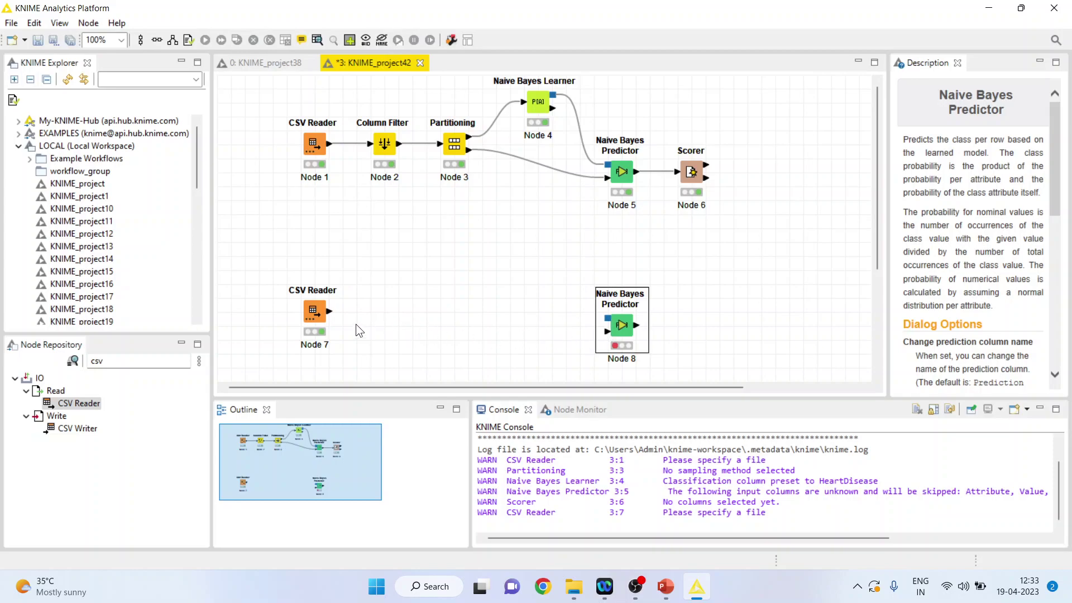
Connect Node 7's test data and the Learner's trained model to Node 8
{"action": "left_click_drag", "start_coordinate": [331, 312], "coordinate": [607, 331]}
{"action": "left_click", "coordinate": [623, 328]}
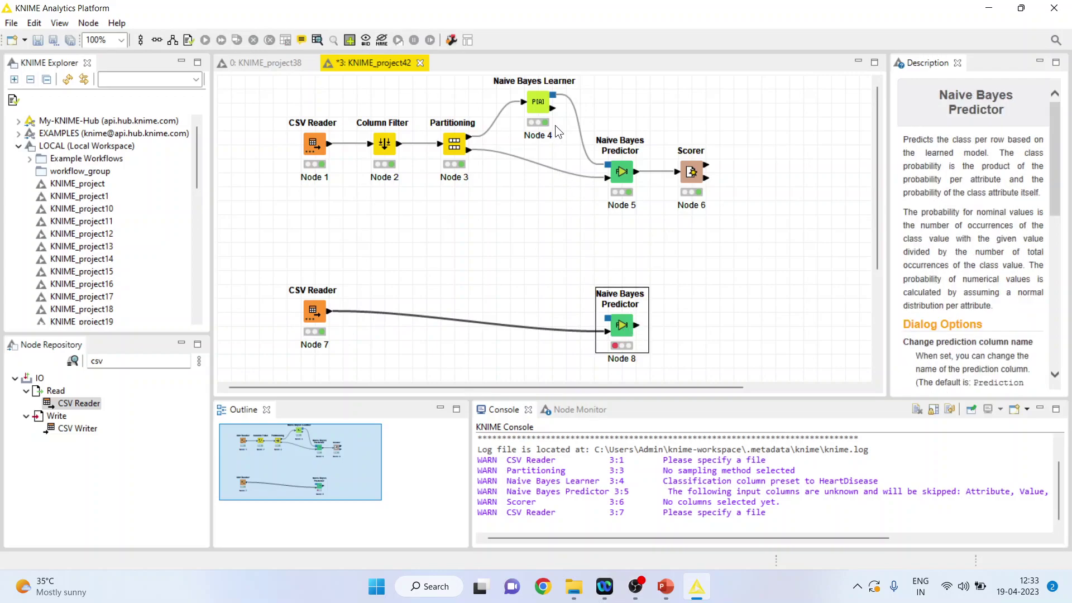
{"action": "left_click_drag", "start_coordinate": [560, 99], "coordinate": [614, 327]}
{"action": "left_click", "coordinate": [686, 276]}
{"action": "left_click", "coordinate": [621, 323]}
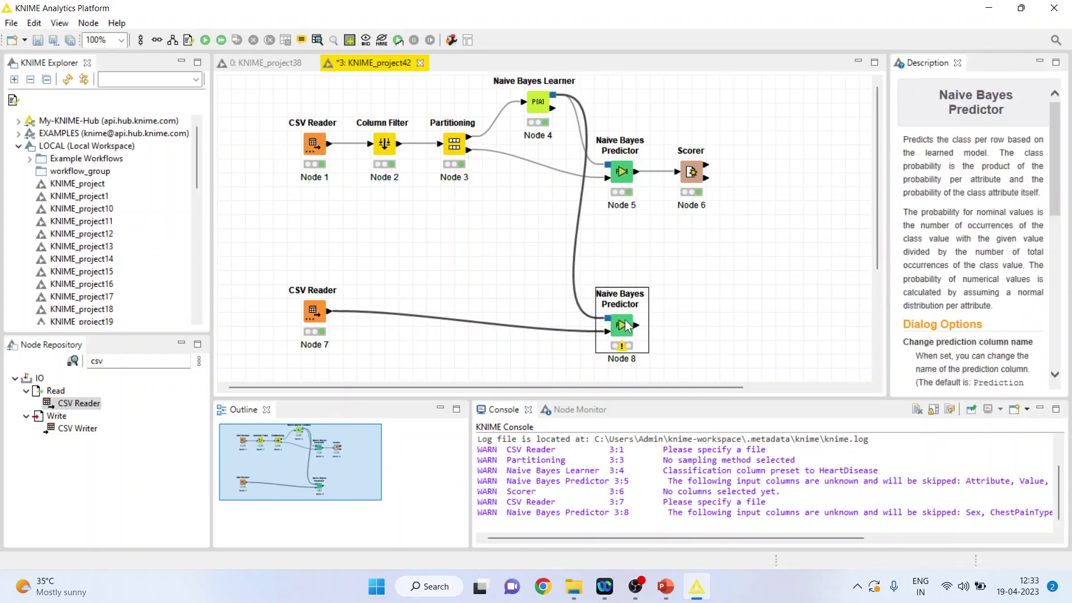
Accept Node 8's default predictor settings and execute it on the test data
{"action": "right_click", "coordinate": [622, 319]}
{"action": "left_click", "coordinate": [671, 243]}
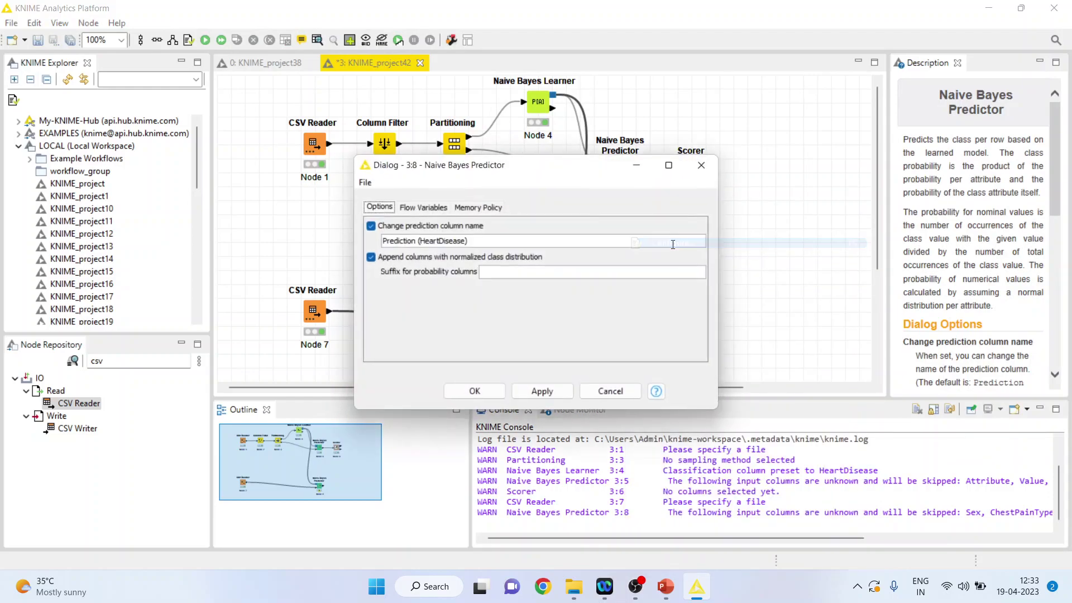
{"action": "left_click", "coordinate": [474, 392]}
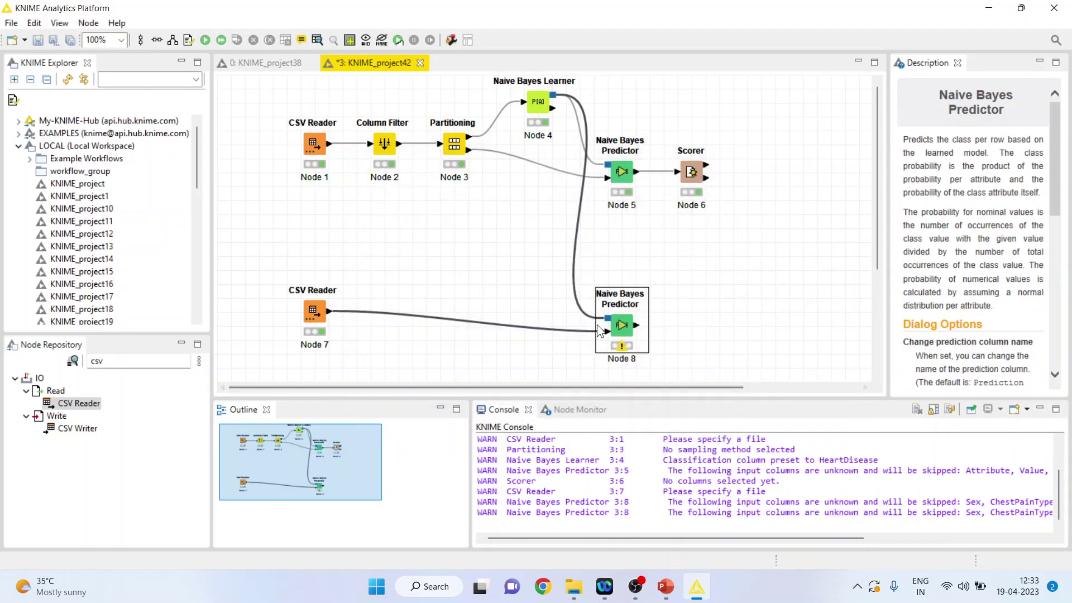
{"action": "right_click", "coordinate": [624, 327]}
{"action": "left_click", "coordinate": [674, 260]}
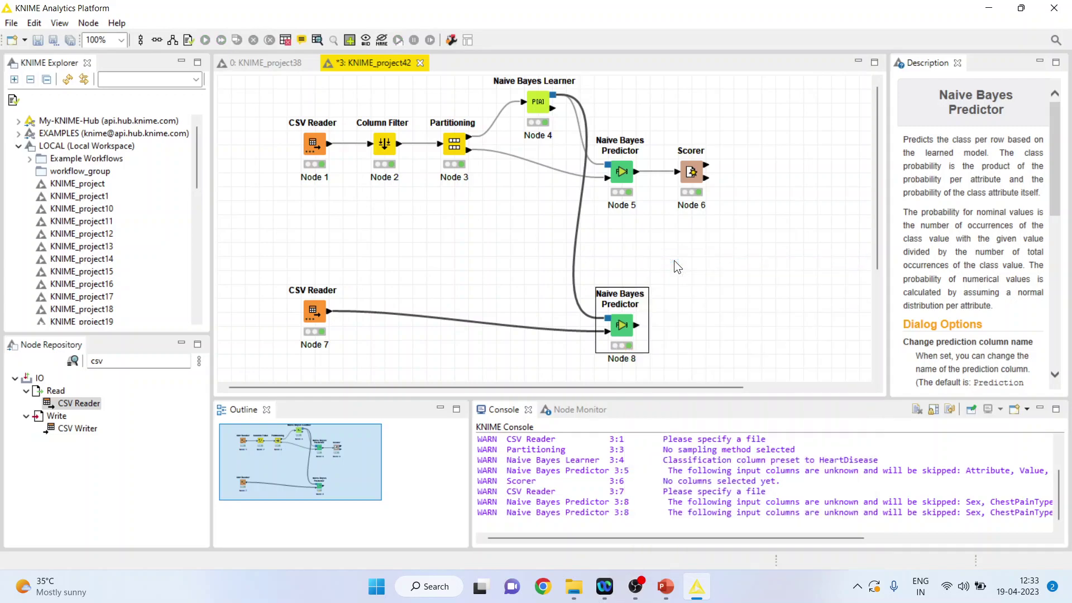
Inspect Node 8's classified data, comparing actual HeartDisease with the predicted values, then close it
{"action": "right_click", "coordinate": [625, 323]}
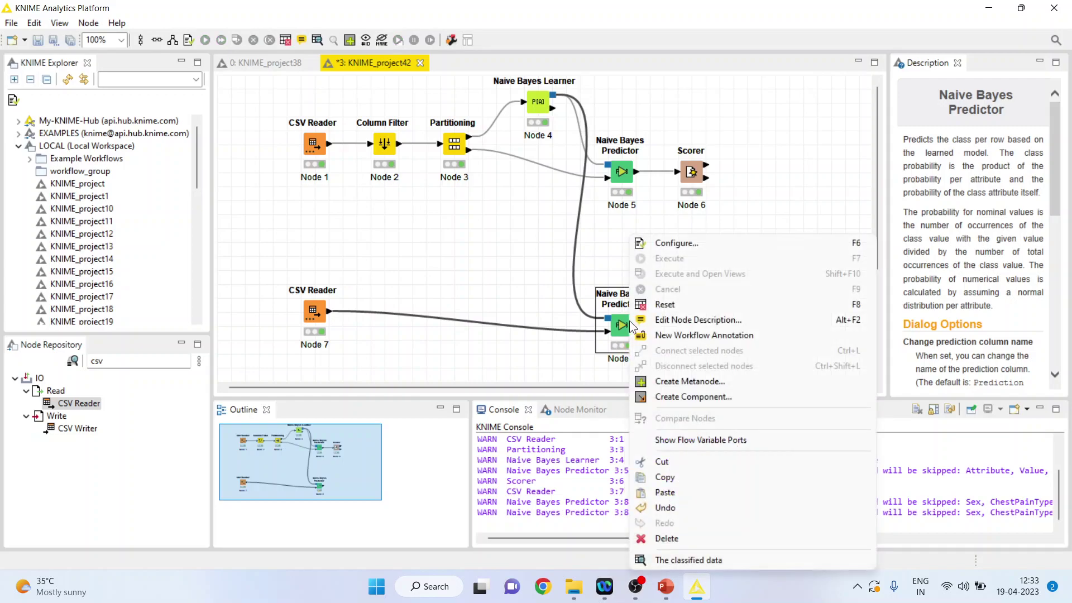
{"action": "left_click", "coordinate": [705, 562]}
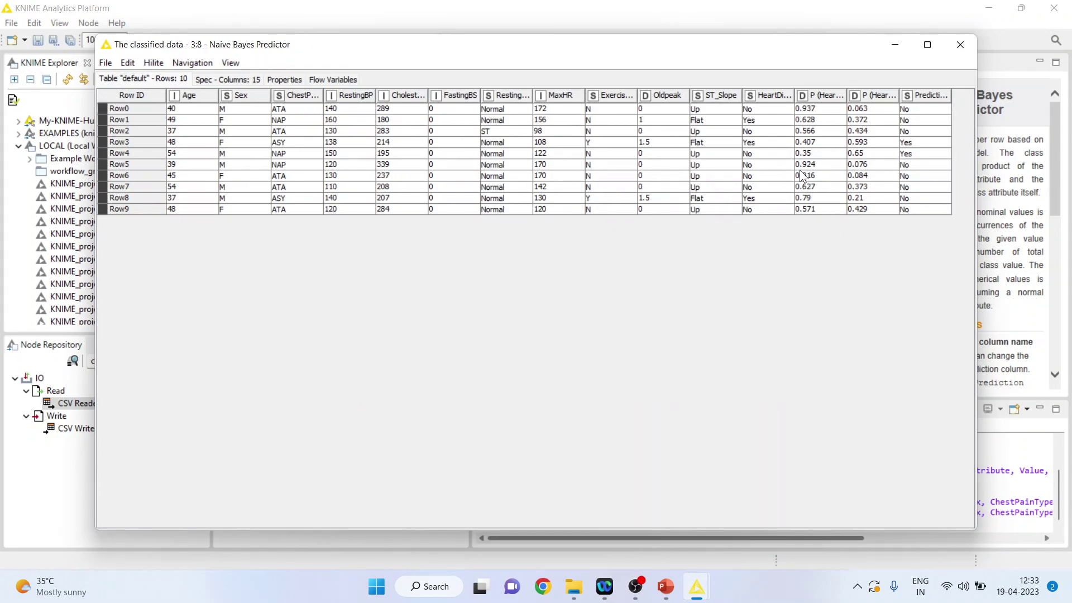
{"action": "left_click_drag", "start_coordinate": [770, 107], "coordinate": [783, 210]}
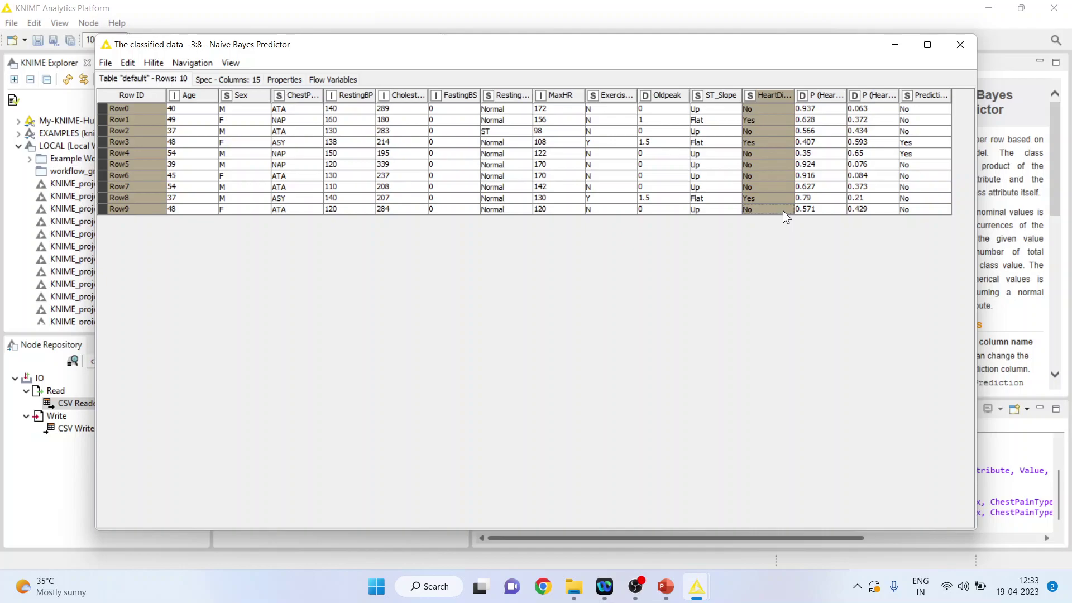
{"action": "left_click_drag", "start_coordinate": [916, 110], "coordinate": [920, 207]}
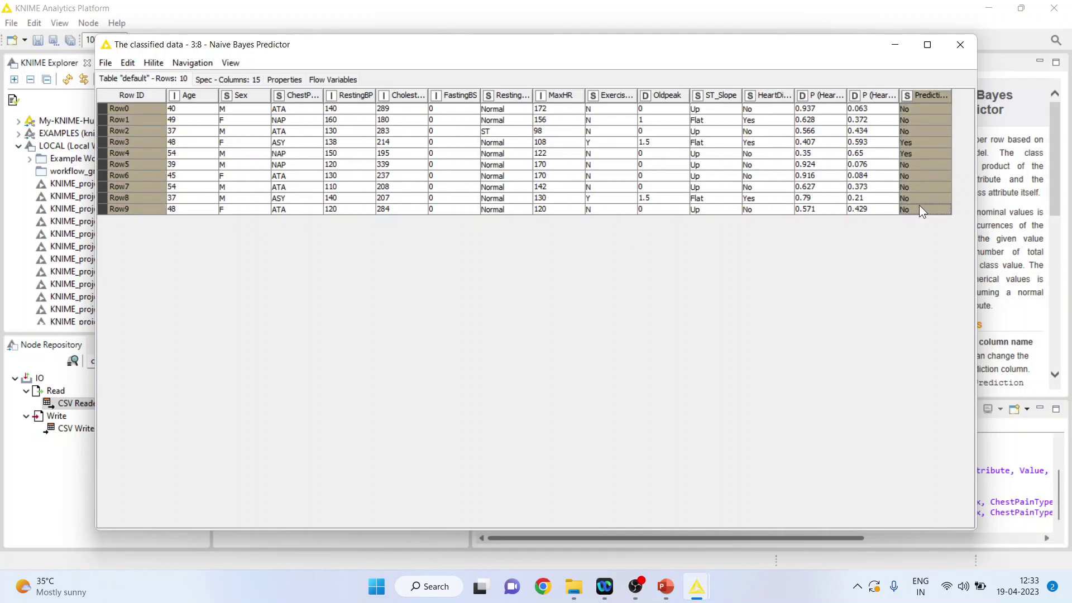
{"action": "left_click", "coordinate": [956, 50]}
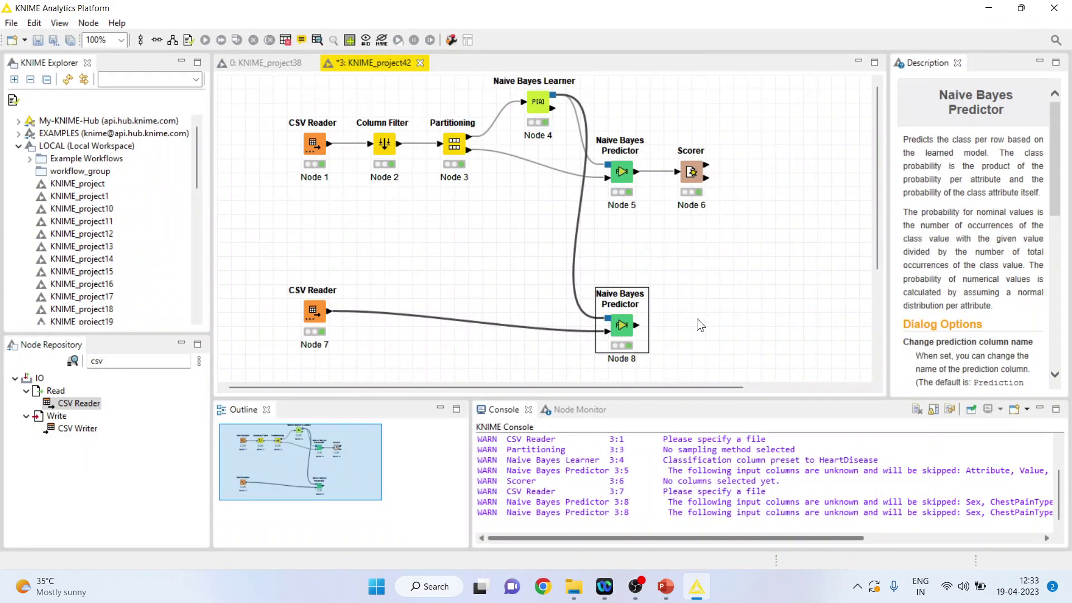
Insert a copy of the Column Filter as Node 9 on the Node 7–Node 8 link, confirming the reset
{"action": "left_click", "coordinate": [385, 153]}
{"action": "right_click", "coordinate": [385, 153]}
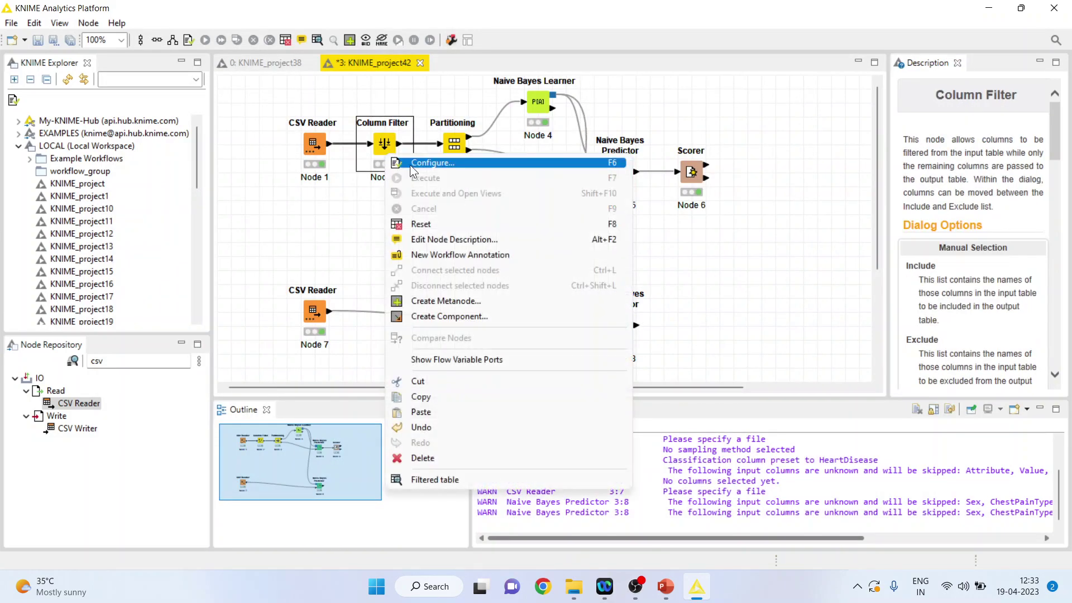
{"action": "left_click", "coordinate": [442, 395]}
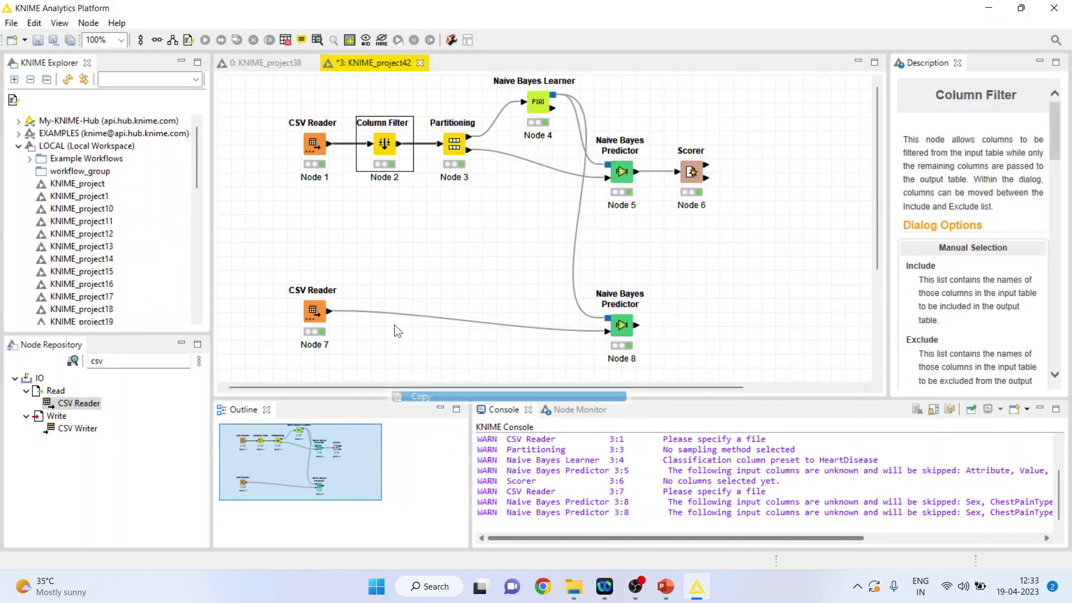
{"action": "key", "text": "ctrl+v"}
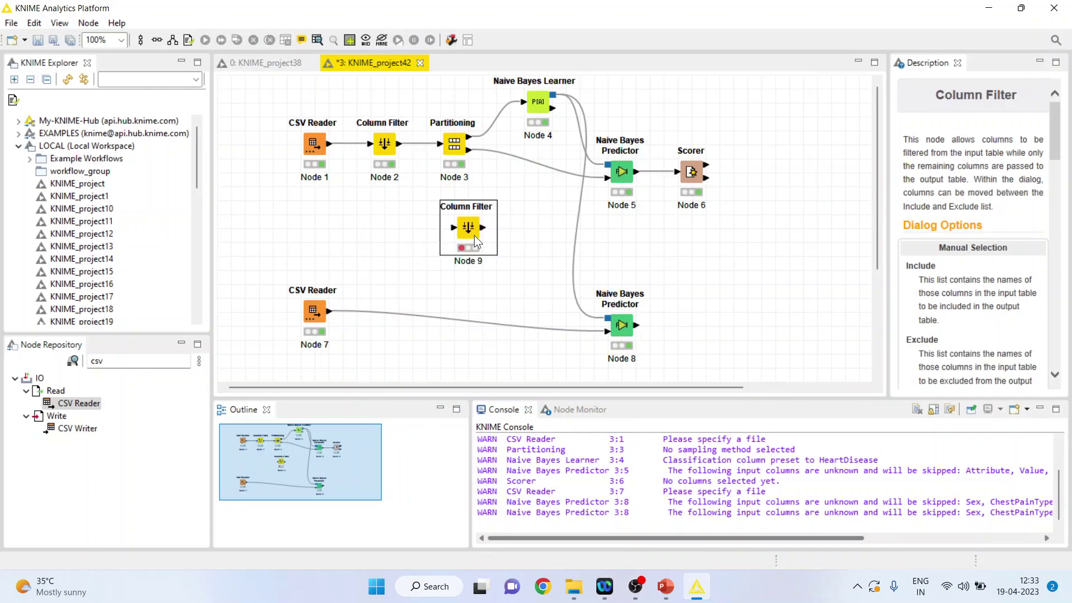
{"action": "left_click_drag", "start_coordinate": [474, 236], "coordinate": [456, 315]}
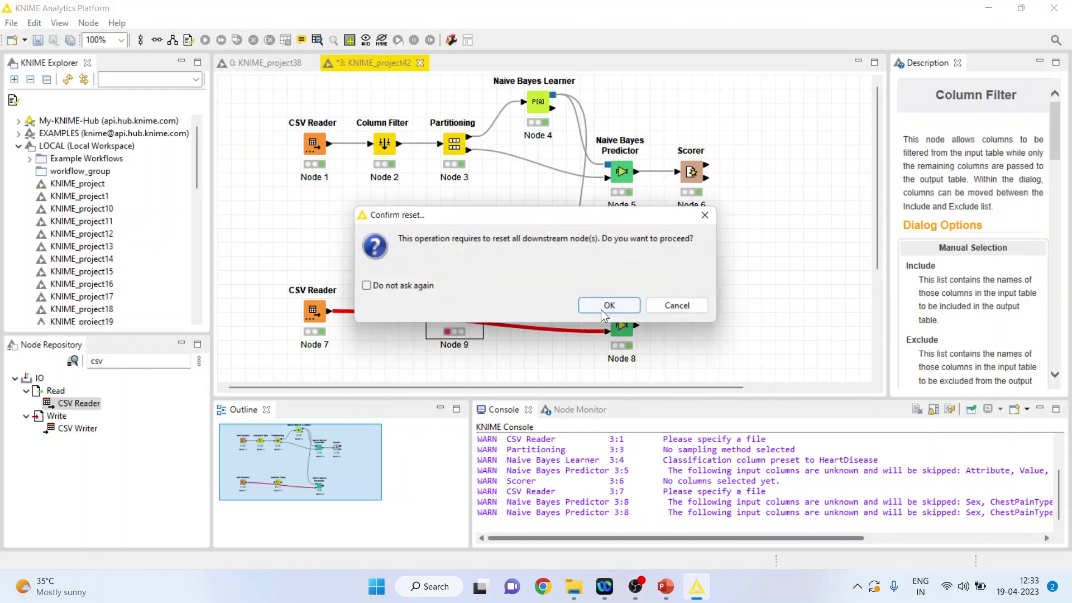
{"action": "left_click", "coordinate": [588, 307]}
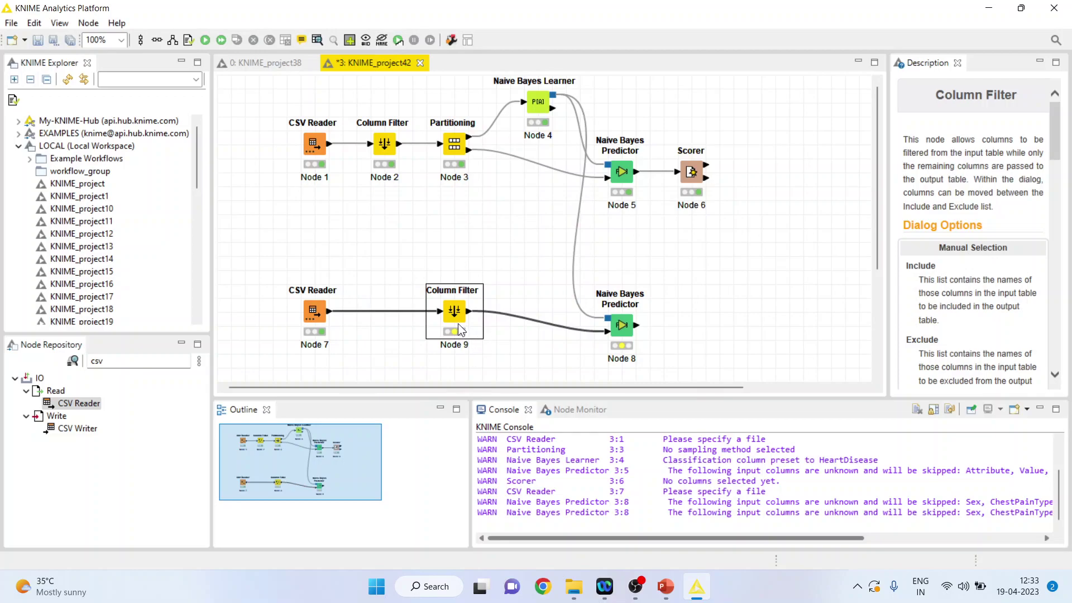
Execute the new Column Filter (Node 9) and then the Naive Bayes Predictor (Node 8)
{"action": "right_click", "coordinate": [457, 324]}
{"action": "left_click", "coordinate": [503, 258]}
{"action": "right_click", "coordinate": [618, 331]}
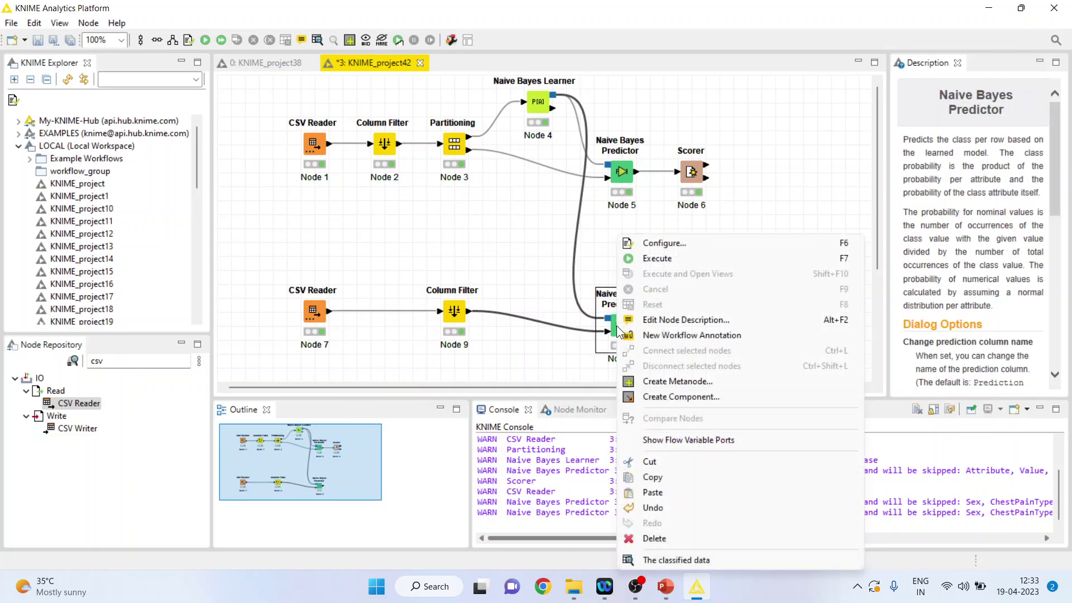
{"action": "left_click", "coordinate": [664, 259]}
Check Node 9's filtered table of 10 rows and five columns, then close it
{"action": "left_click", "coordinate": [456, 314]}
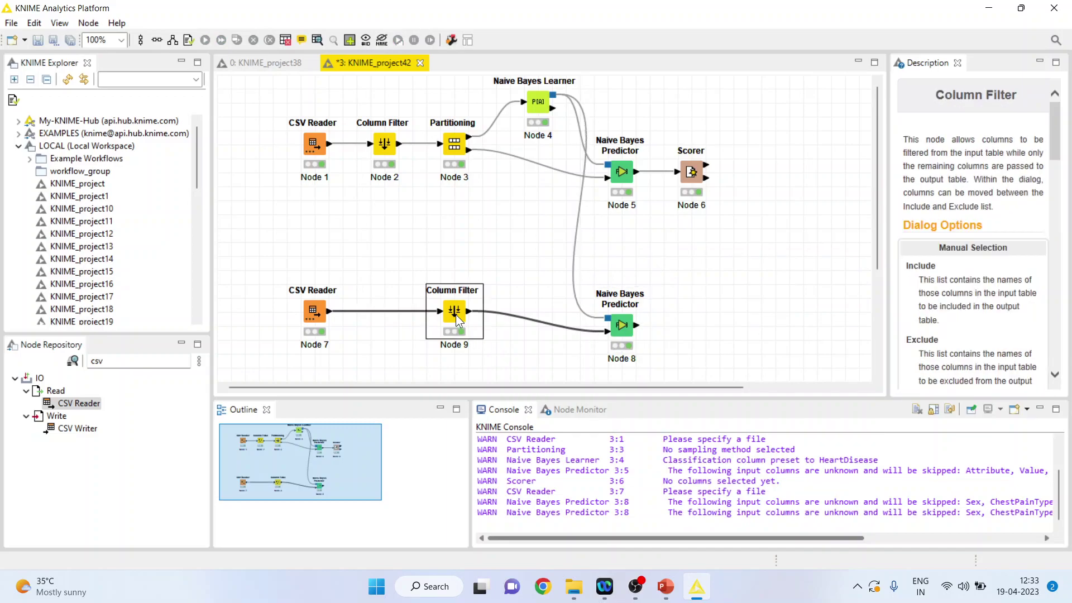
{"action": "right_click", "coordinate": [456, 314]}
{"action": "left_click", "coordinate": [527, 560]}
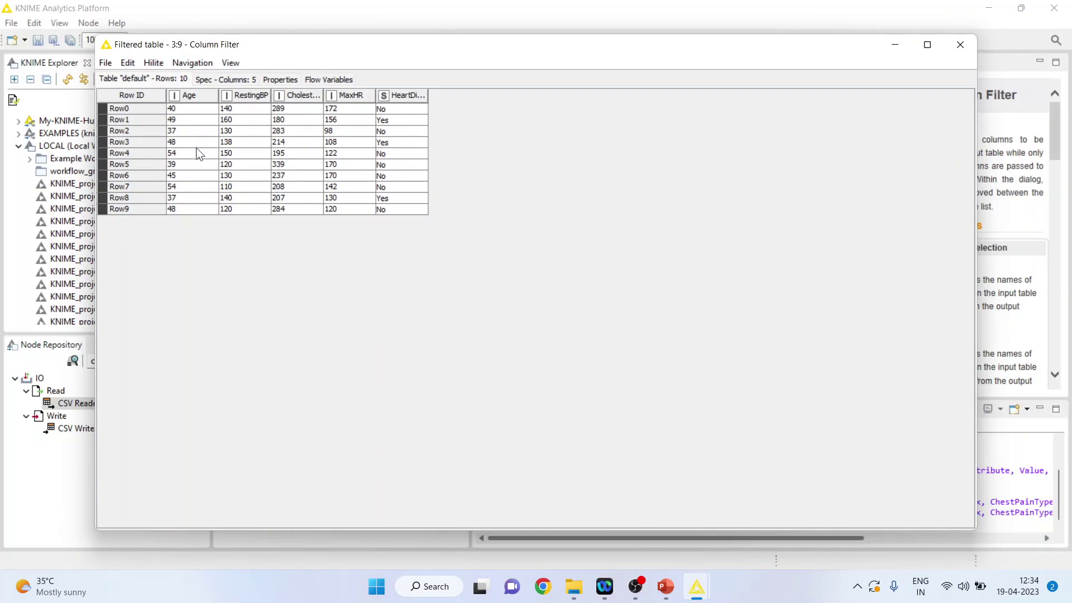
{"action": "left_click", "coordinate": [959, 45]}
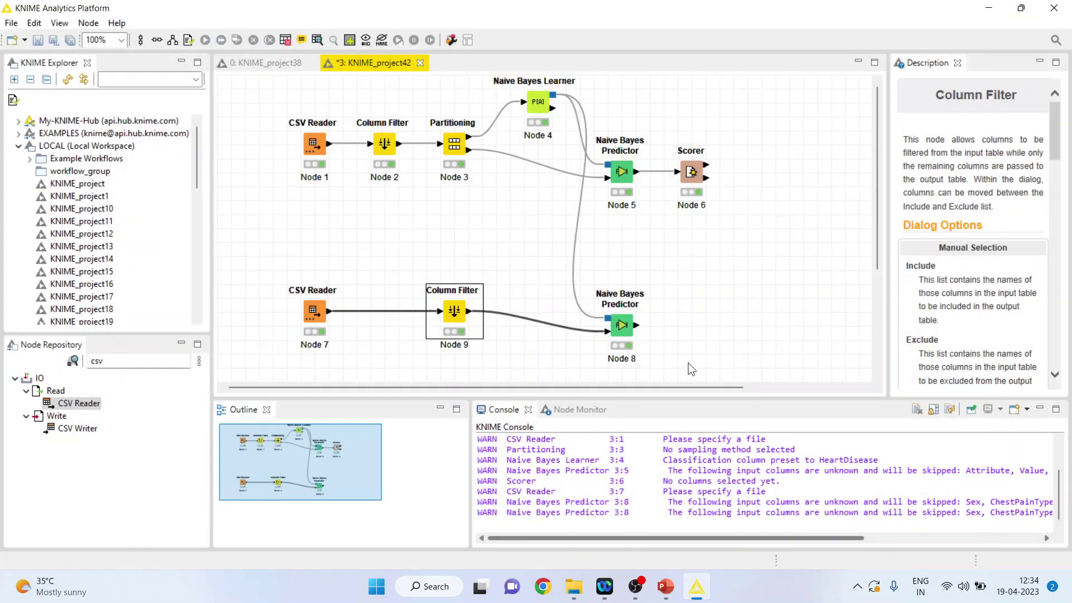
{"action": "right_click", "coordinate": [622, 329]}
{"action": "left_click", "coordinate": [703, 559]}
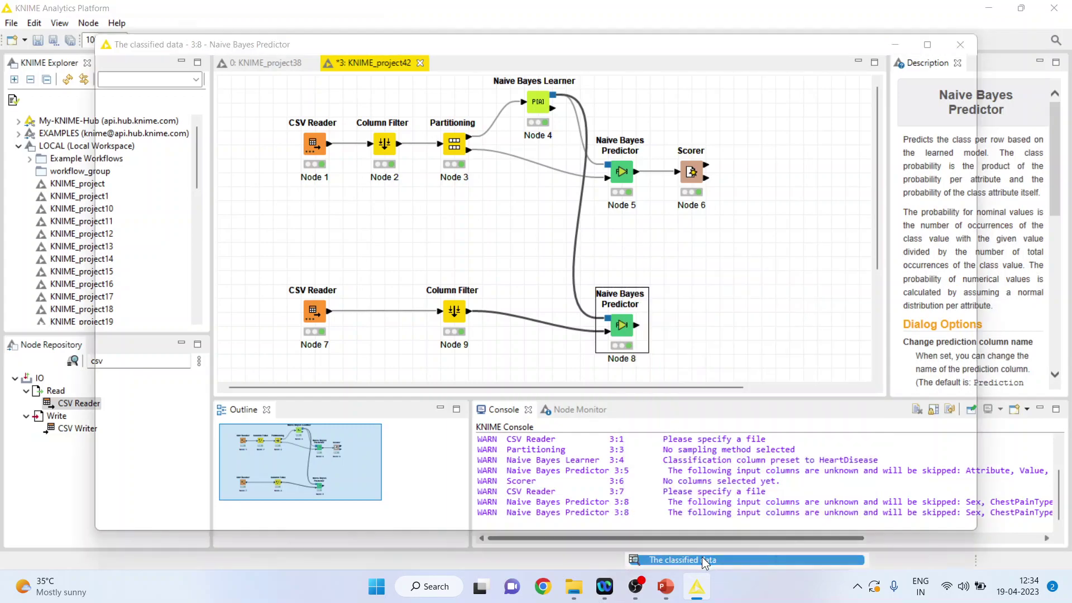
{"action": "left_click_drag", "start_coordinate": [553, 109], "coordinate": [556, 216]}
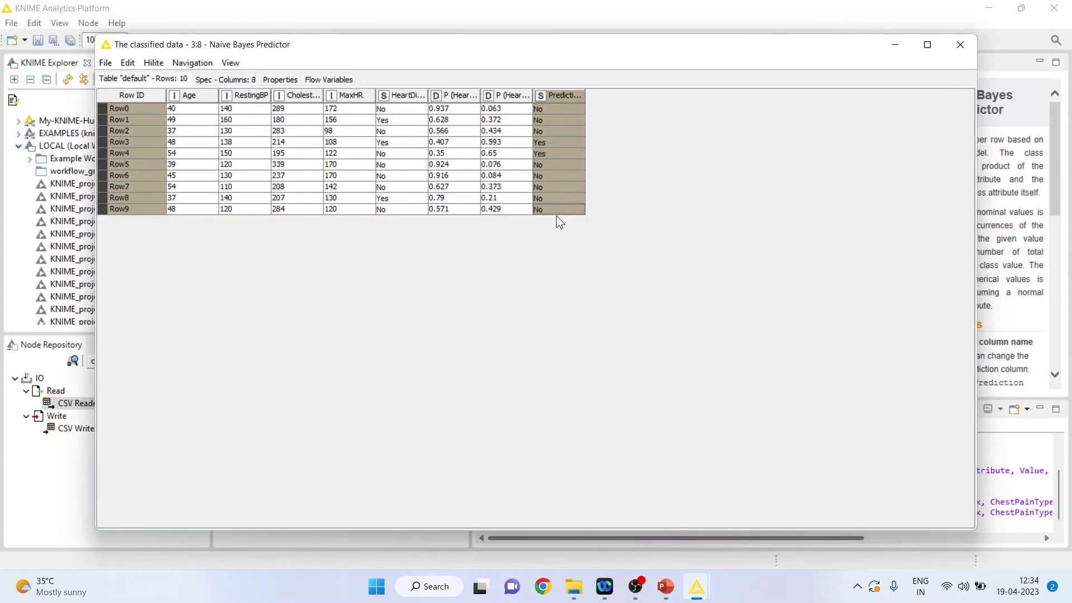
{"action": "left_click_drag", "start_coordinate": [585, 102], "coordinate": [697, 102]}
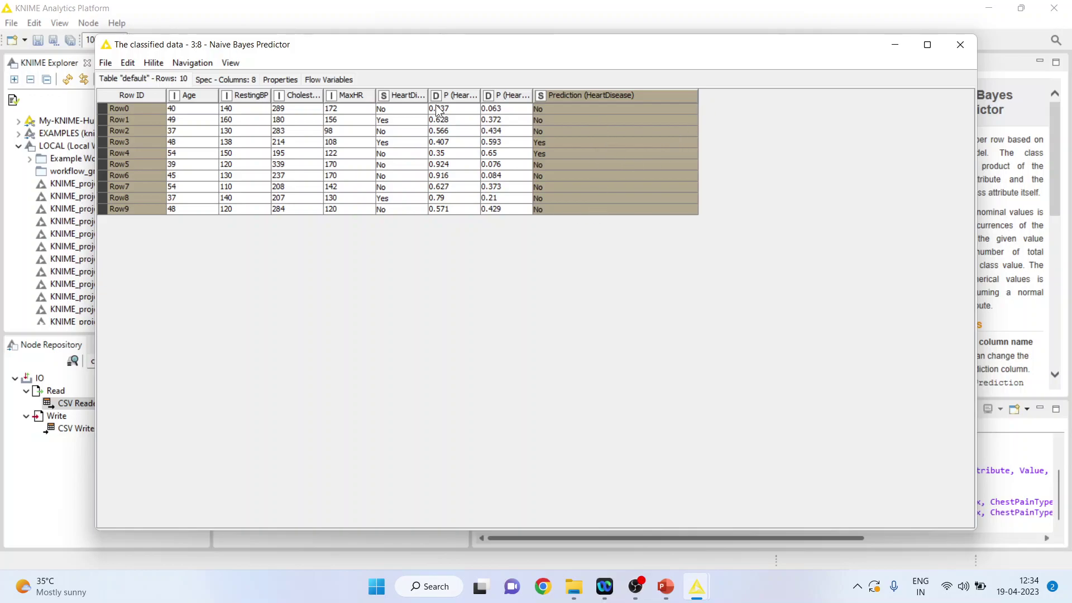
{"action": "left_click_drag", "start_coordinate": [427, 95], "coordinate": [520, 96]}
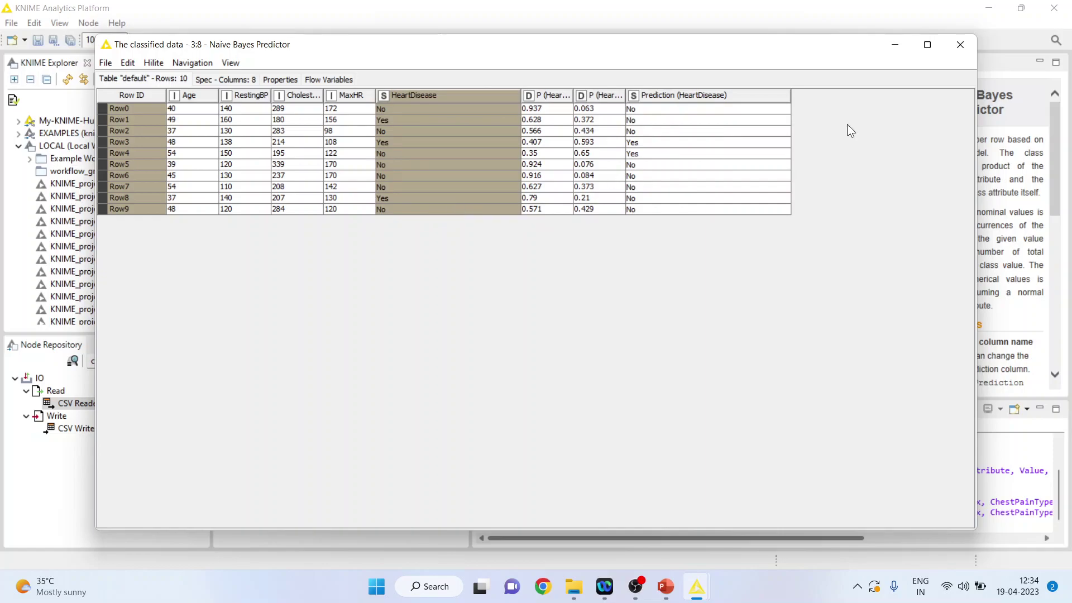
{"action": "left_click", "coordinate": [960, 46]}
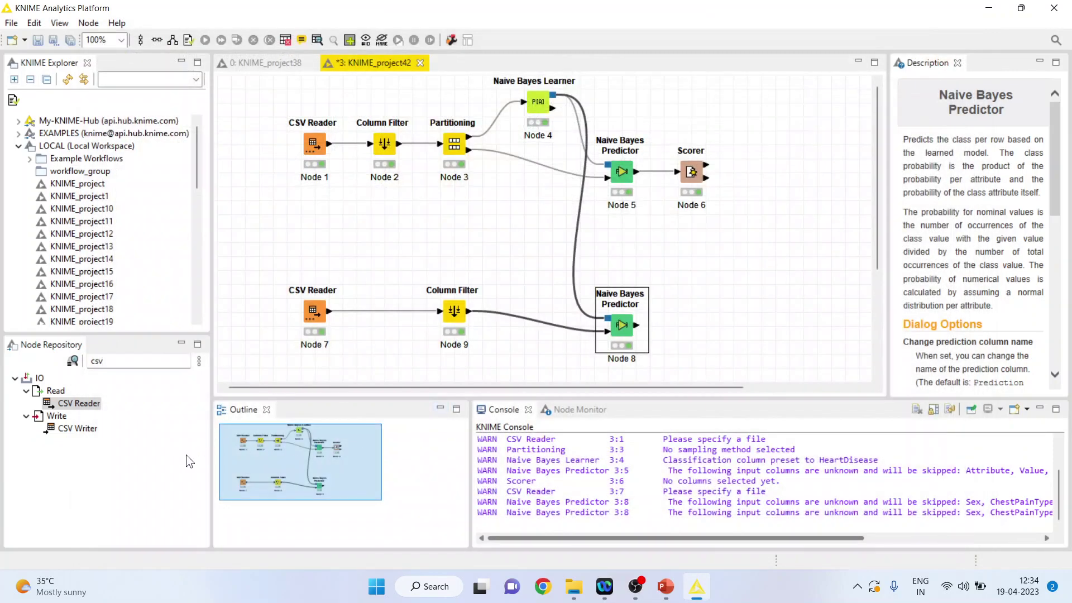
Paste a copy of the Scorer as Node 10 and connect Node 8's output to it
{"action": "left_click", "coordinate": [120, 362]}
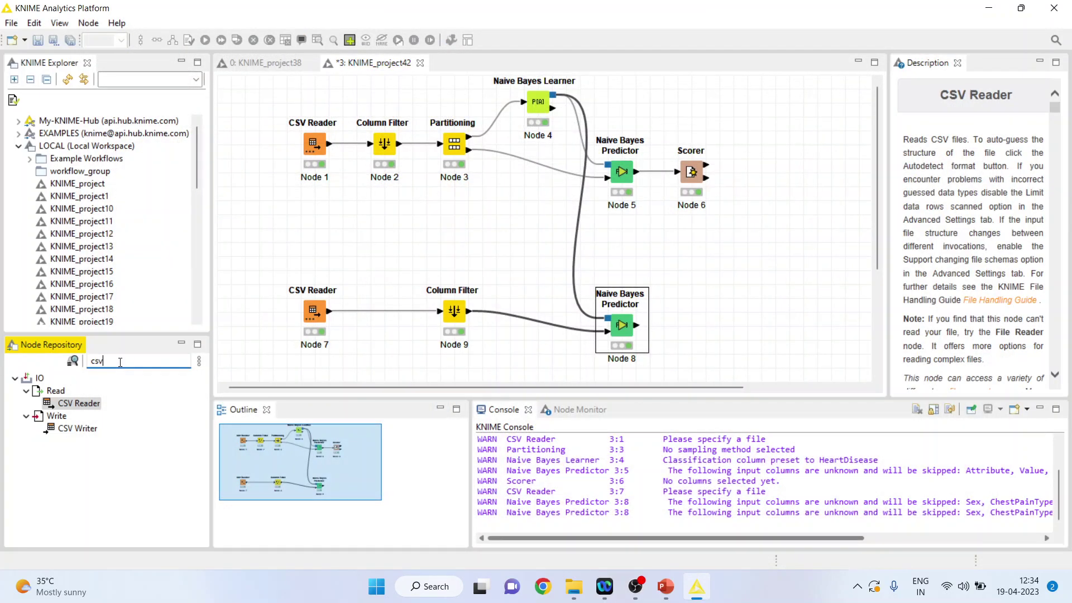
{"action": "left_click", "coordinate": [690, 171]}
{"action": "right_click", "coordinate": [692, 169]}
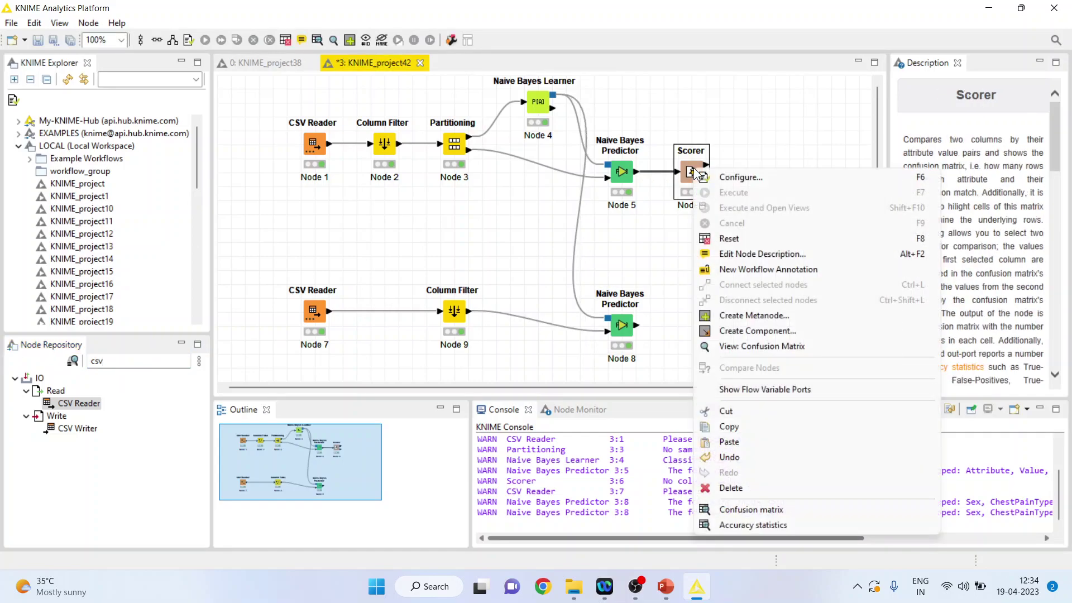
{"action": "left_click", "coordinate": [754, 425]}
{"action": "left_click", "coordinate": [718, 351]}
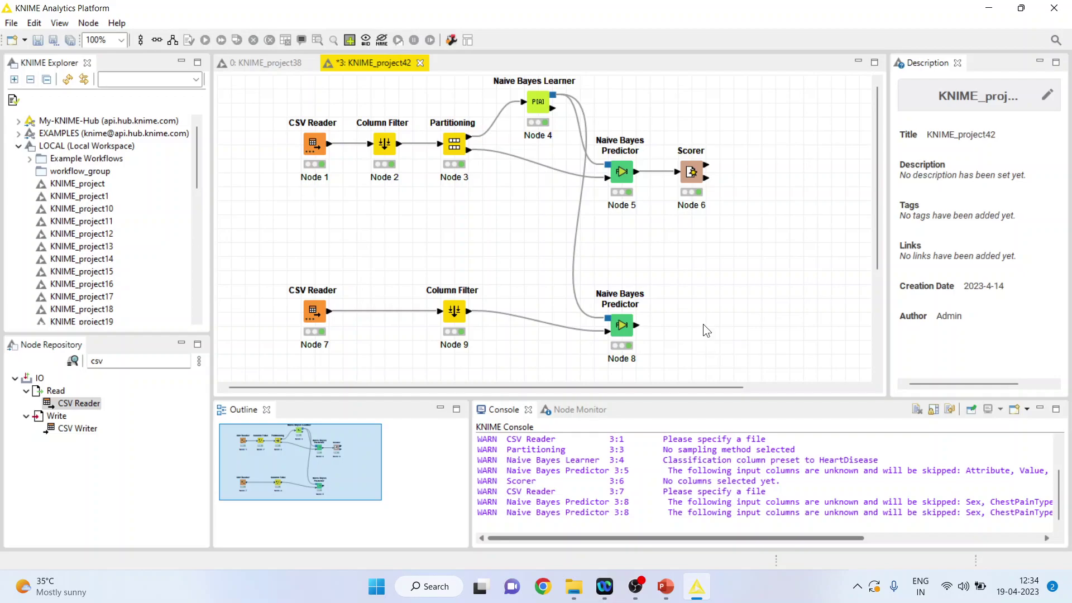
{"action": "key", "text": "ctrl+v"}
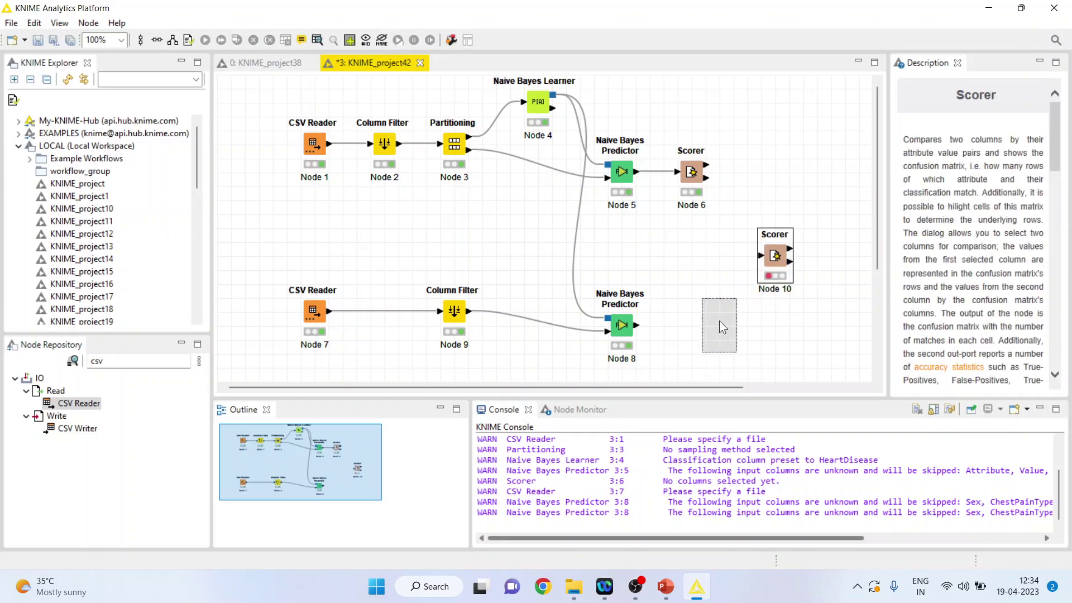
{"action": "mouse_move", "coordinate": [698, 327]}
{"action": "left_mouse_down"}
{"action": "mouse_move", "coordinate": [665, 325]}
{"action": "mouse_move", "coordinate": [694, 325]}
{"action": "left_mouse_up"}
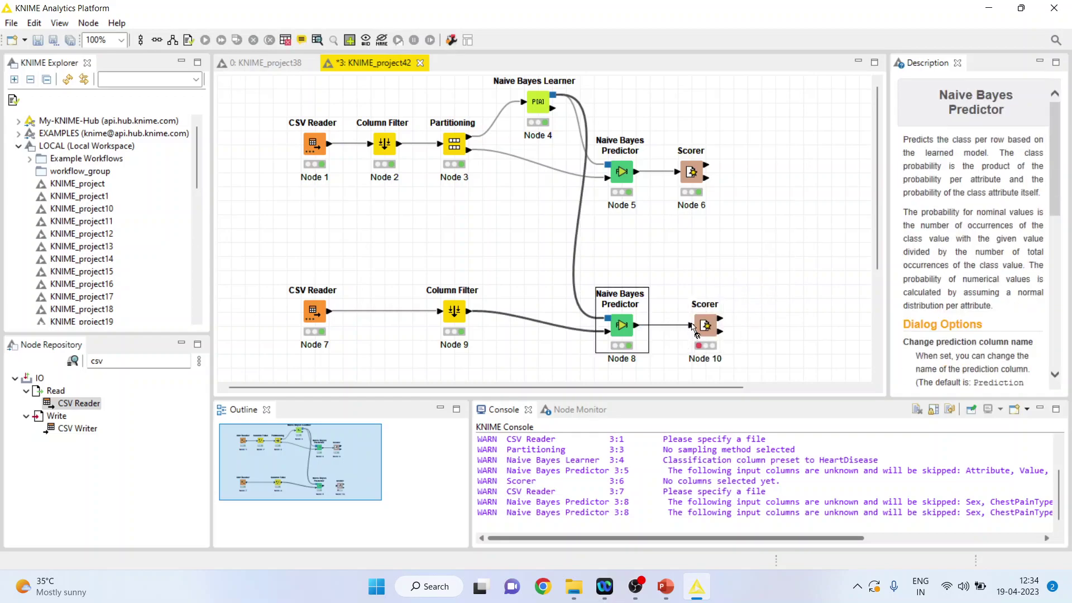
Configure Node 10 to compare HeartDisease with Prediction (HeartDisease)
{"action": "left_click", "coordinate": [712, 328]}
{"action": "right_click", "coordinate": [712, 328]}
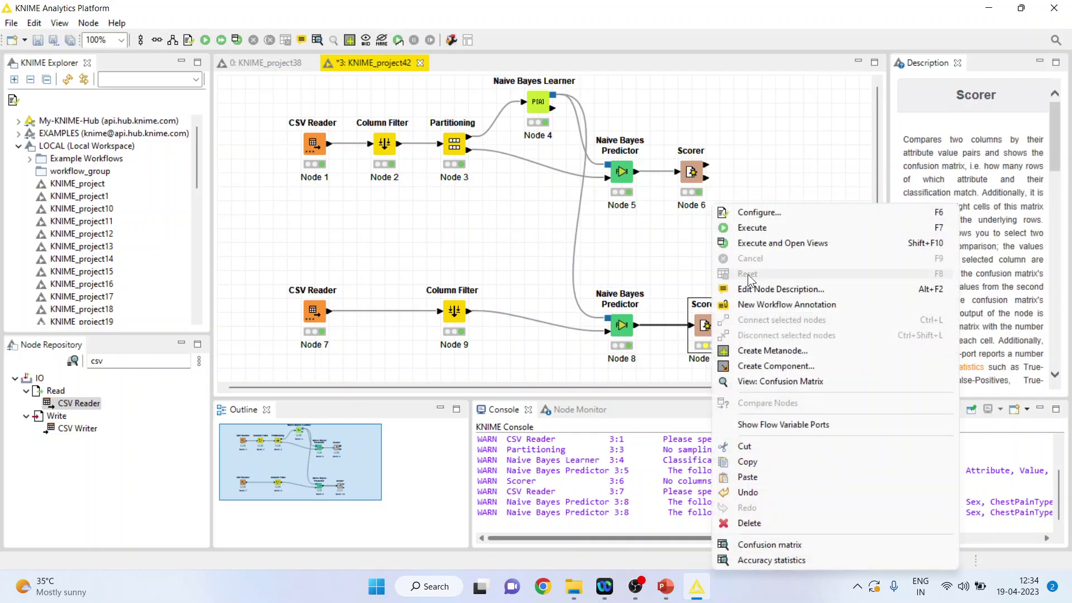
{"action": "left_click", "coordinate": [759, 215]}
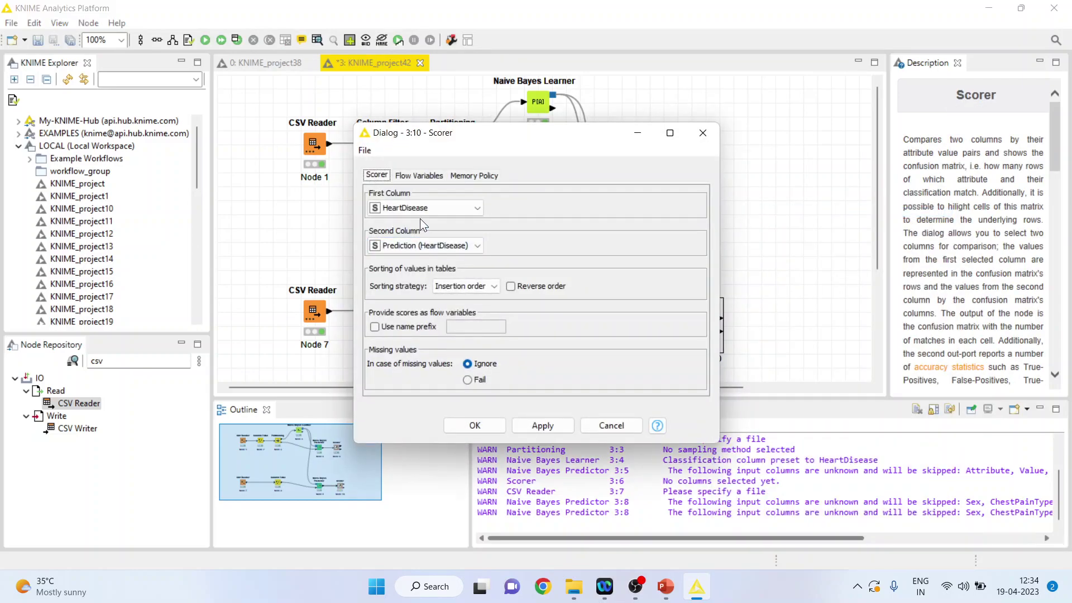
{"action": "left_click", "coordinate": [490, 424]}
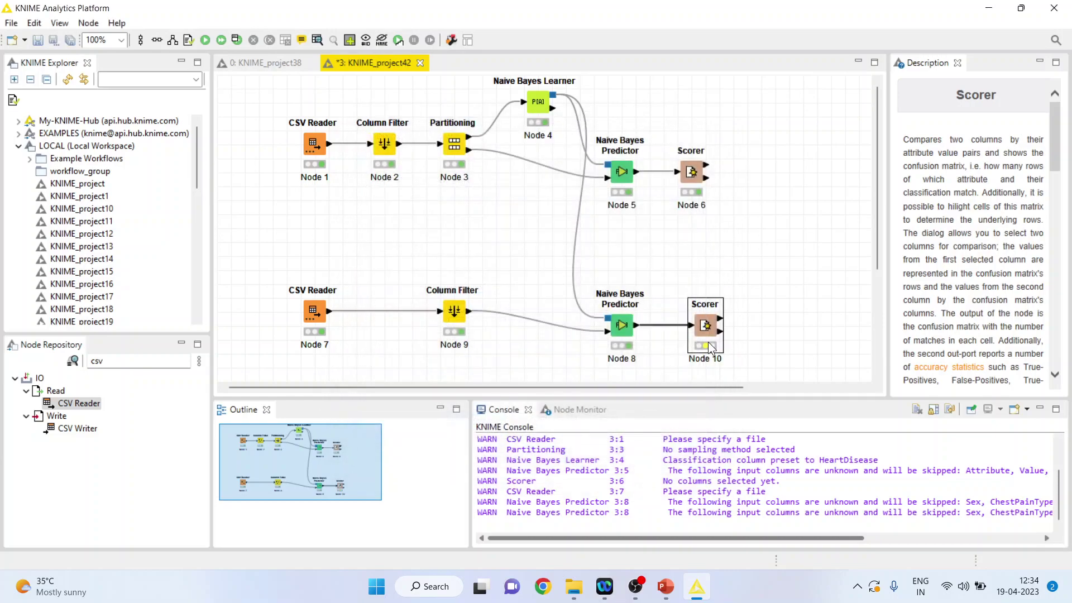
Execute Node 10 and view its confusion matrix: 7 correct, 3 wrong, 70% accuracy
{"action": "right_click", "coordinate": [711, 330]}
{"action": "left_click", "coordinate": [754, 228]}
{"action": "right_click", "coordinate": [706, 325]}
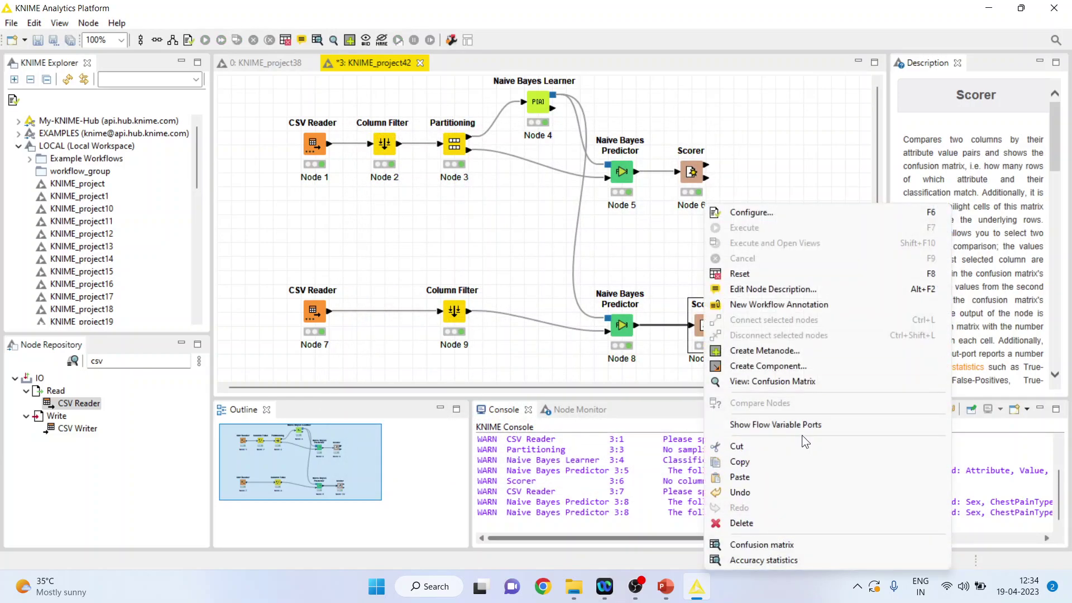
{"action": "left_click", "coordinate": [801, 384]}
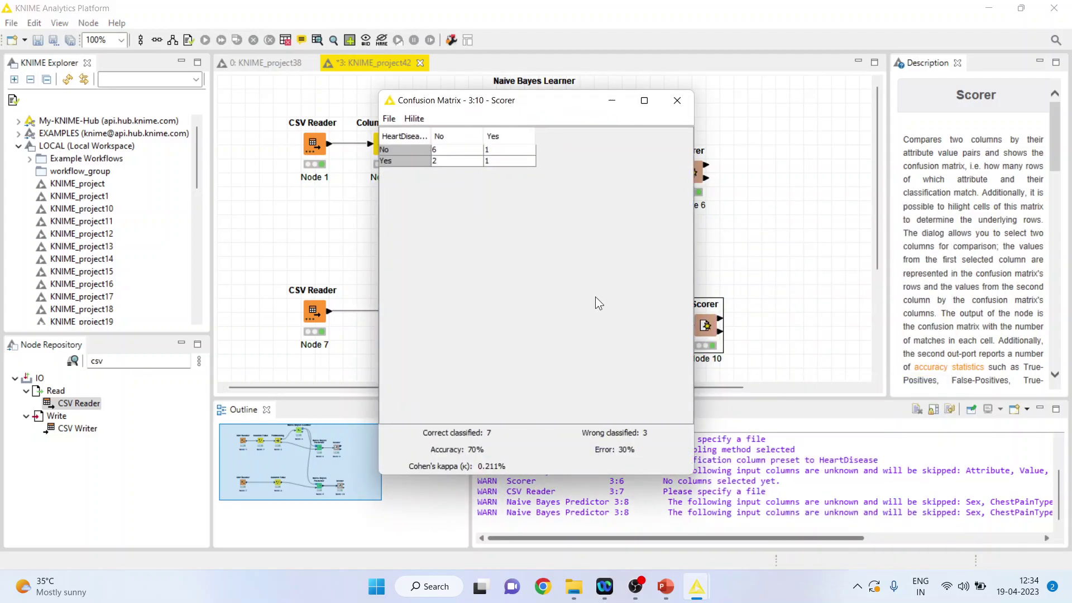
{"action": "left_click", "coordinate": [441, 149]}
{"action": "left_click", "coordinate": [497, 162]}
{"action": "left_click", "coordinate": [437, 159]}
{"action": "left_click", "coordinate": [499, 151]}
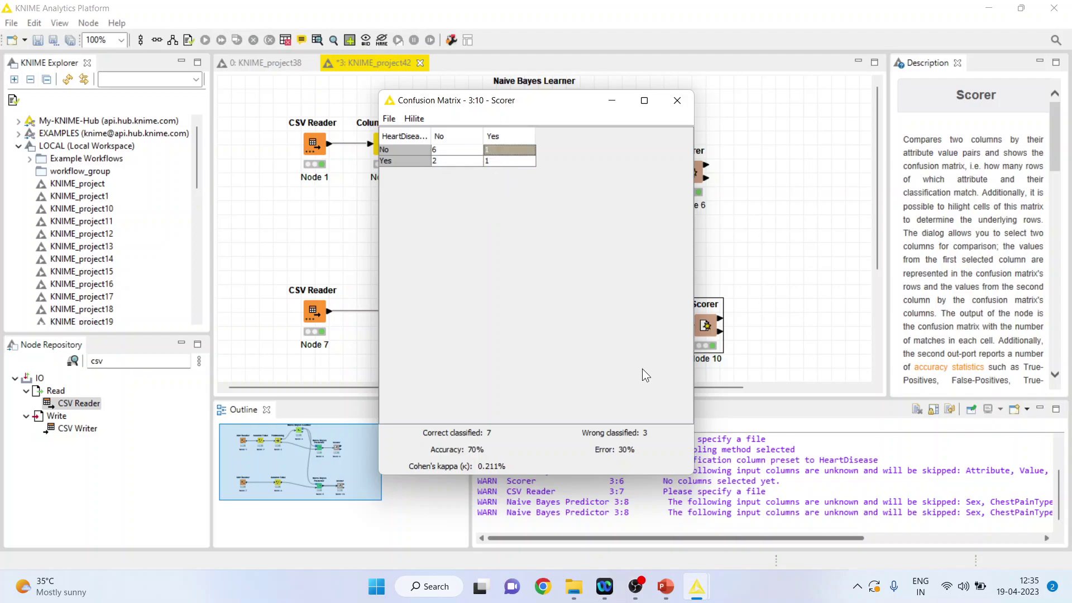